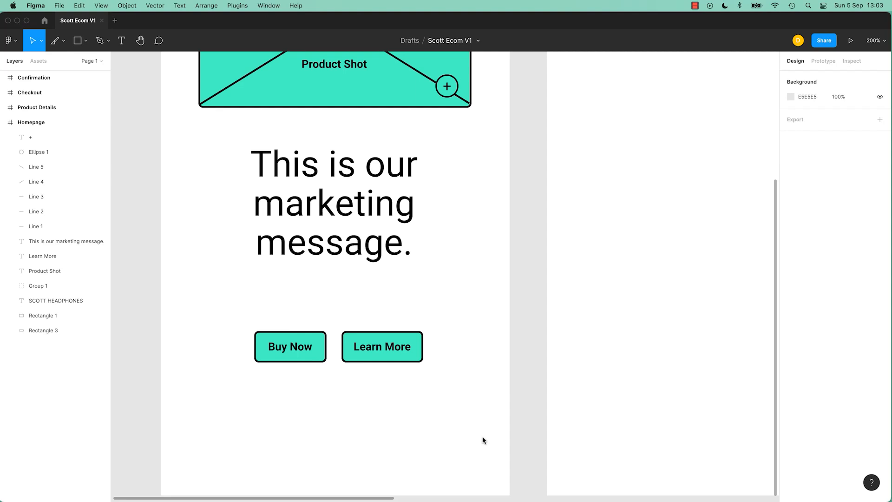
# Draw a square about 33 × 33 near the upper right of the Product Details frame.
pyautogui.press('space')
pyautogui.moveTo(662, 219); pyautogui.dragTo(410, 442)
pyautogui.moveTo(590, 285); pyautogui.dragTo(585, 381)
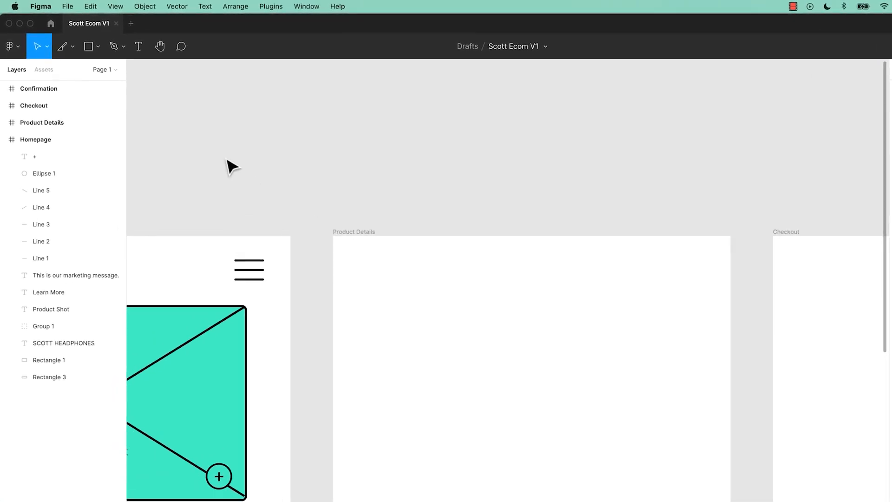
pyautogui.click(97, 51)
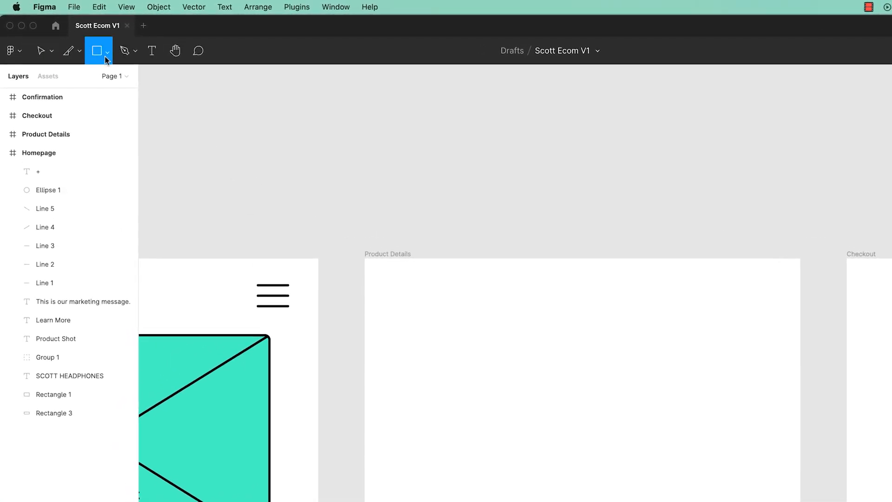
pyautogui.moveTo(659, 275)
pyautogui.mouseDown()
pyautogui.moveTo(694, 310)
pyautogui.moveTo(626, 309)
pyautogui.mouseUp()
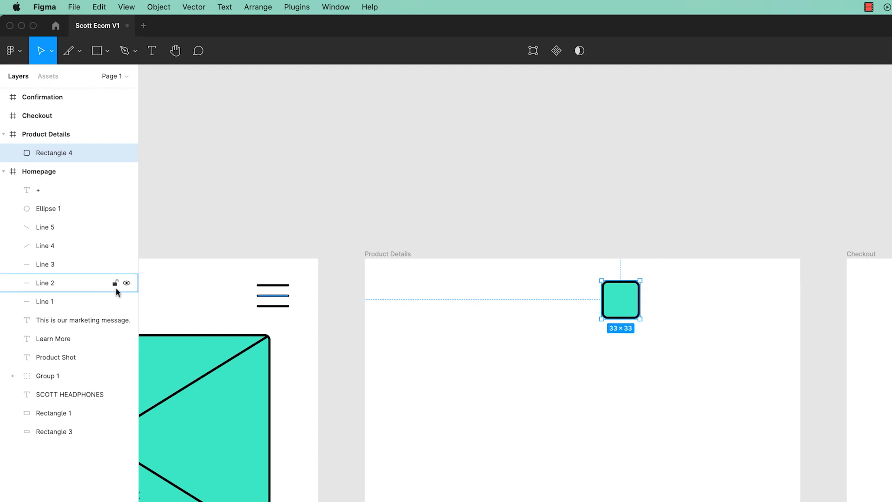
# Draw a triangle about 54 × 54 in the Product Details frame and place it just right of the square.
pyautogui.click(107, 52)
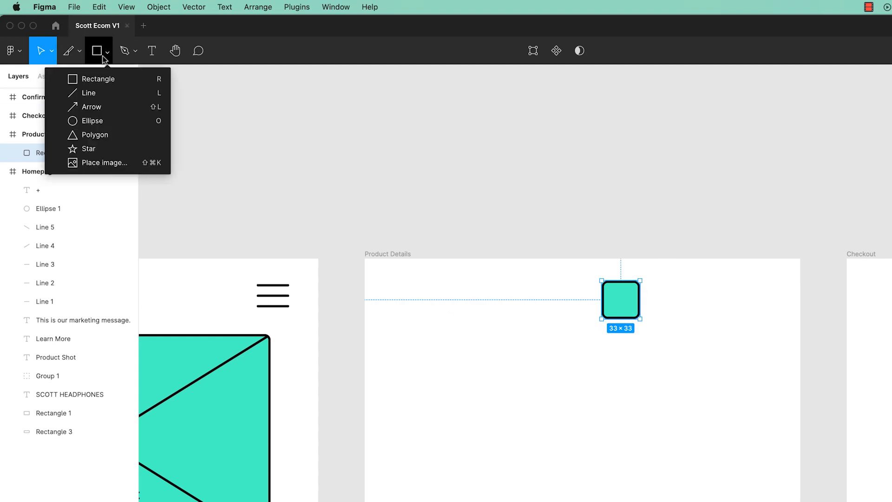
pyautogui.click(94, 135)
pyautogui.moveTo(662, 272); pyautogui.dragTo(710, 337)
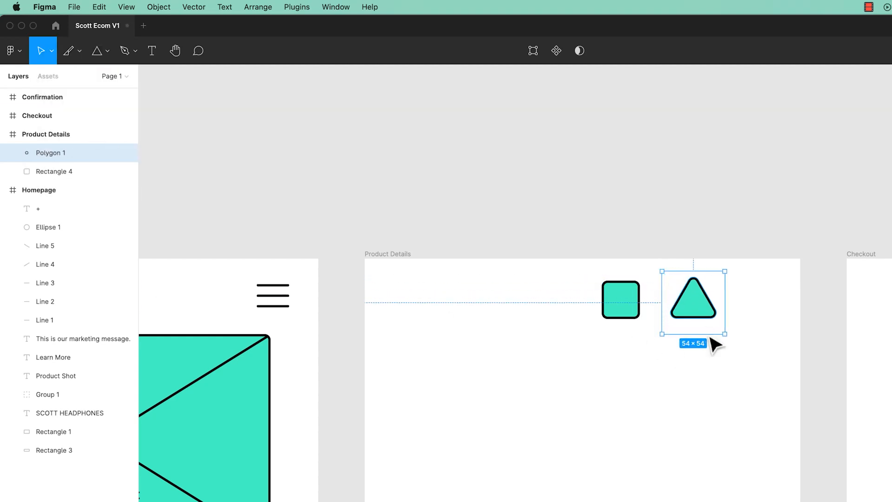
pyautogui.moveTo(690, 299)
pyautogui.mouseDown()
pyautogui.moveTo(674, 309)
pyautogui.moveTo(676, 299)
pyautogui.mouseUp()
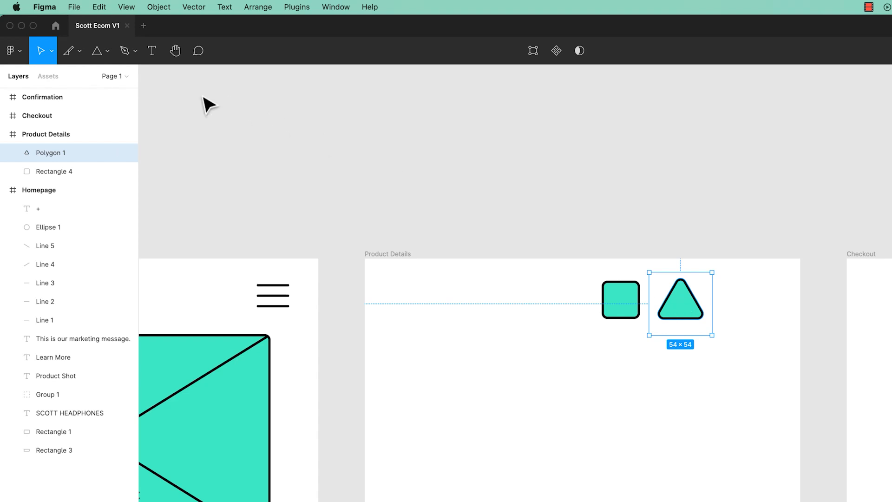
# Draw a circle about 37 × 37 to the right of the triangle in the Product Details frame.
pyautogui.click(107, 52)
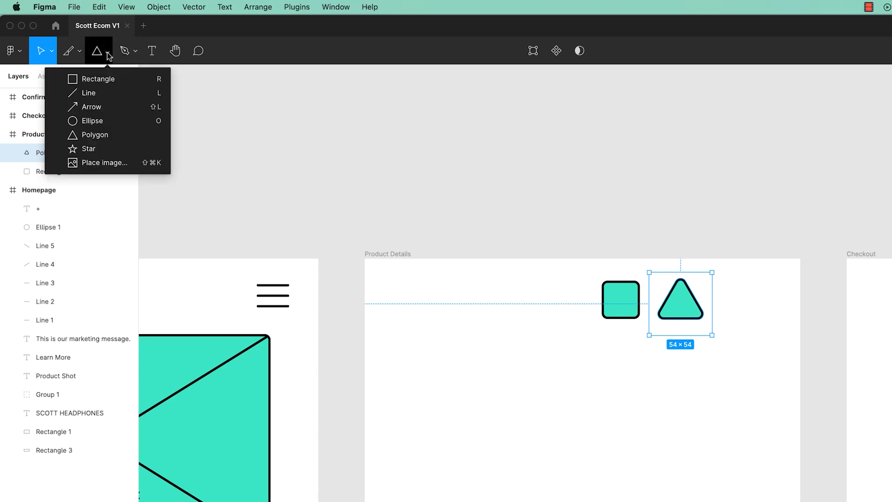
pyautogui.click(94, 121)
pyautogui.moveTo(730, 273)
pyautogui.mouseDown()
pyautogui.moveTo(761, 321)
pyautogui.moveTo(749, 309)
pyautogui.mouseUp()
pyautogui.click(521, 372)
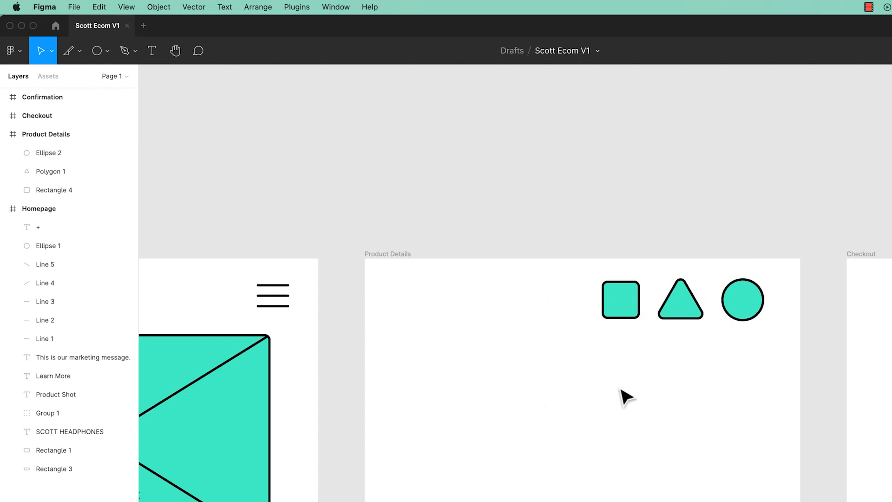
# Group the square, triangle and circle in the Product Details frame.
pyautogui.click(65, 137)
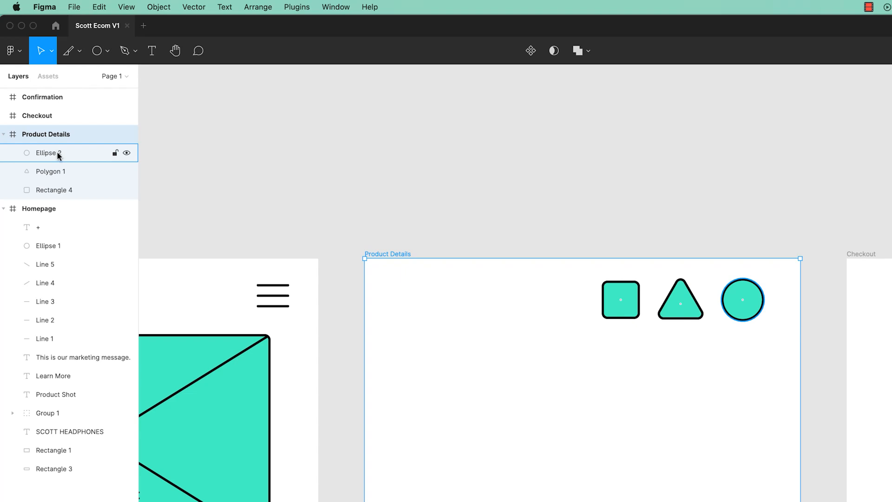
pyautogui.click(58, 154)
pyautogui.click(61, 171)
pyautogui.click(63, 195)
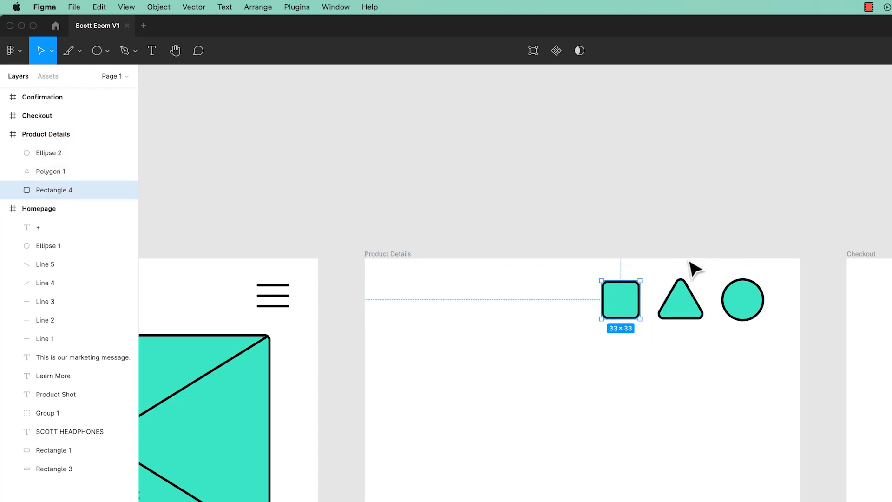
pyautogui.moveTo(567, 269); pyautogui.dragTo(782, 355)
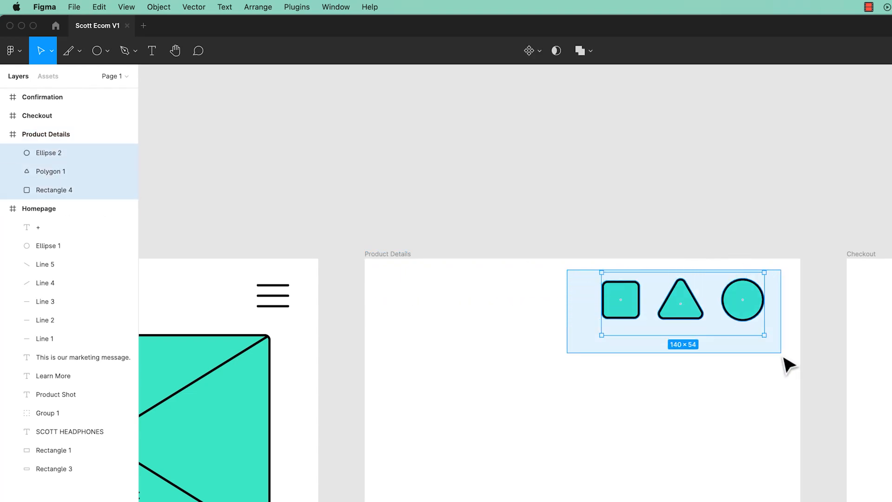
pyautogui.rightClick(741, 305)
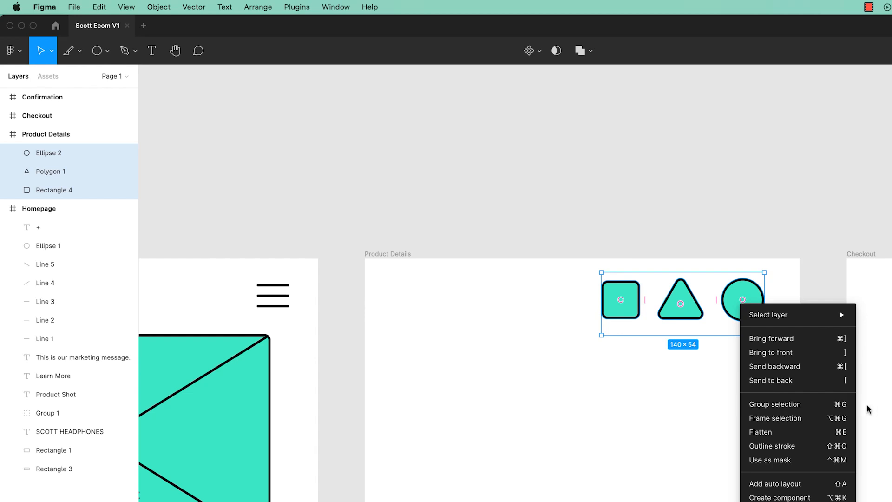
pyautogui.click(844, 410)
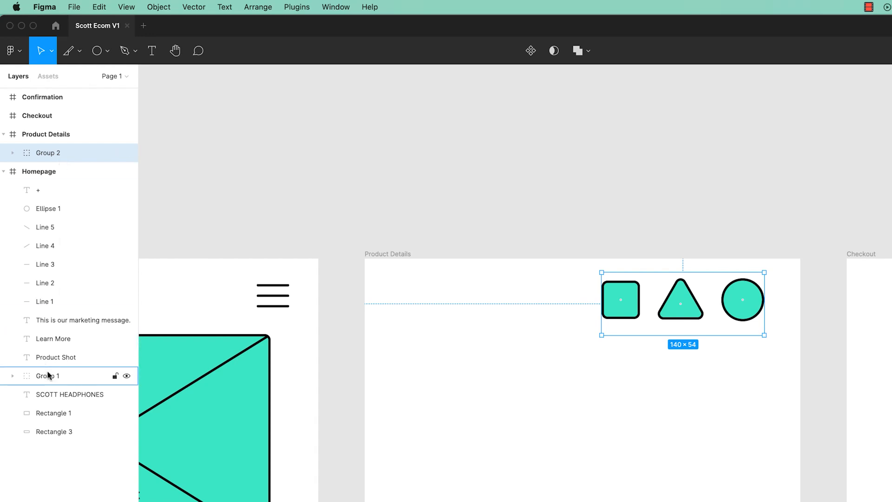
# Rename the new group of three shapes as Icon and expand it to list its layers.
pyautogui.doubleClick(48, 153)
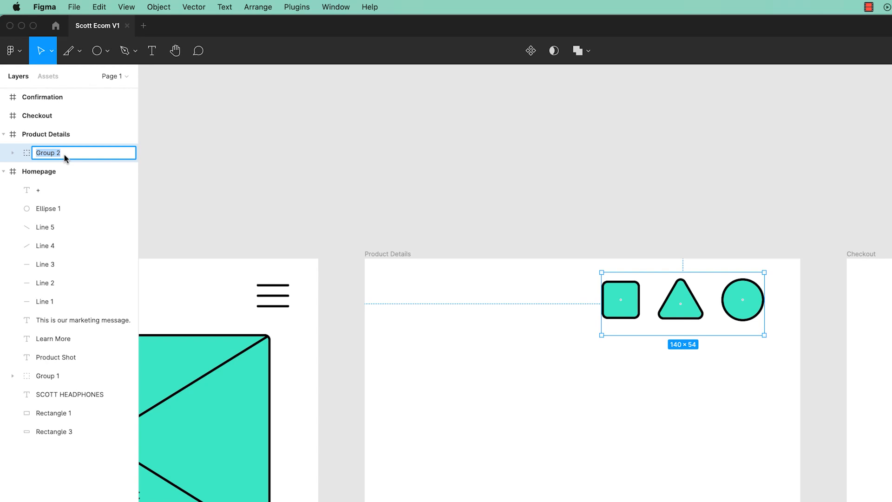
pyautogui.write('Icon')
pyautogui.click(12, 154)
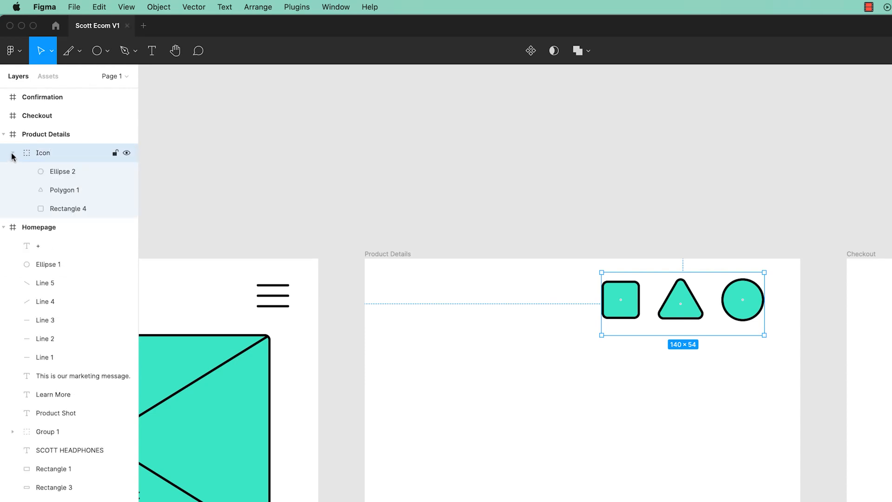
pyautogui.click(12, 154)
pyautogui.click(13, 153)
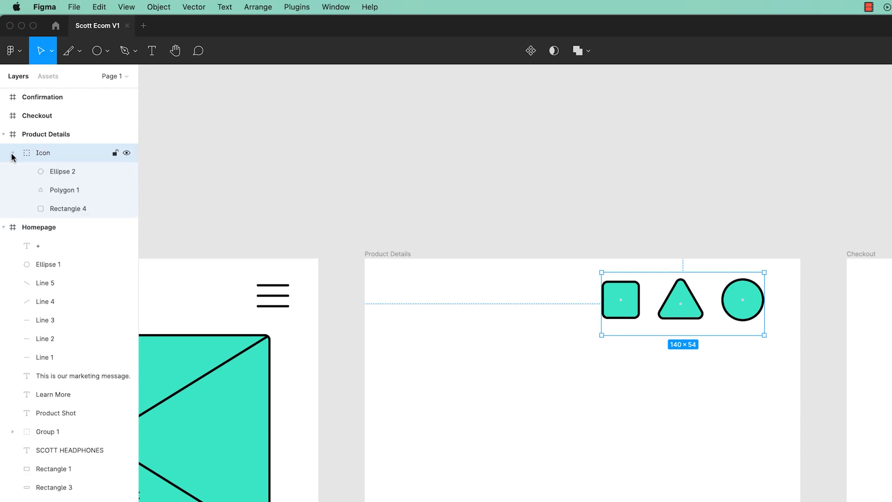
# Try moving the whole Icon group up and to the left from one of its shapes, and undo the move.
pyautogui.click(51, 172)
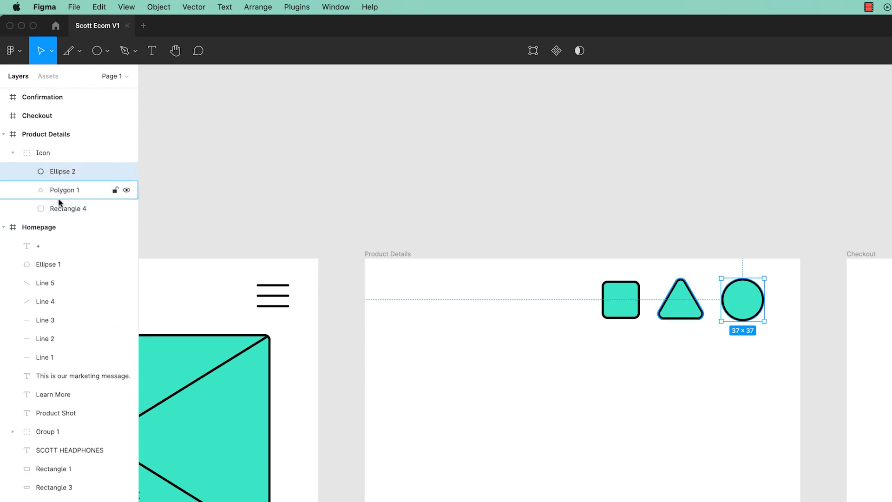
pyautogui.click(43, 155)
pyautogui.click(434, 154)
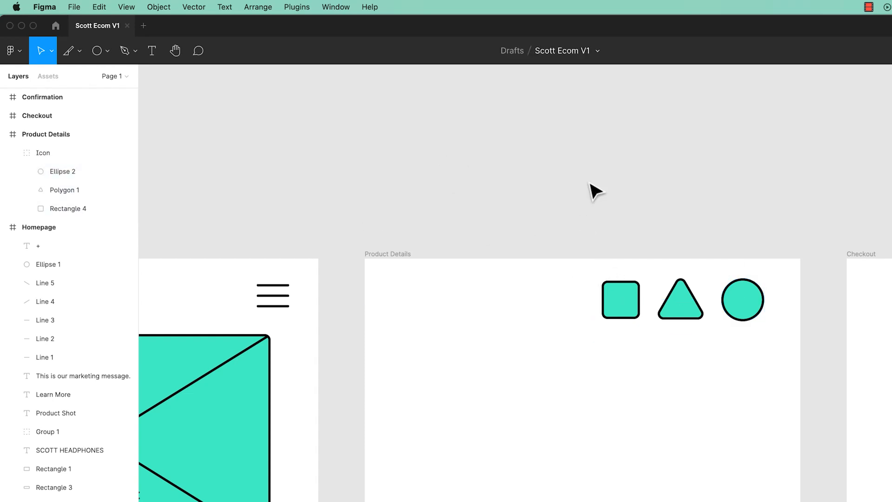
pyautogui.click(747, 299)
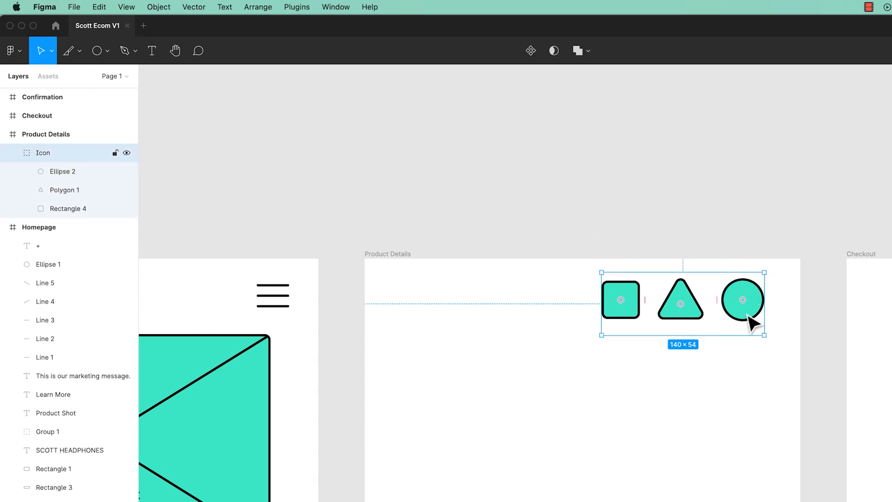
pyautogui.moveTo(749, 319); pyautogui.dragTo(673, 255)
pyautogui.press('super+z')
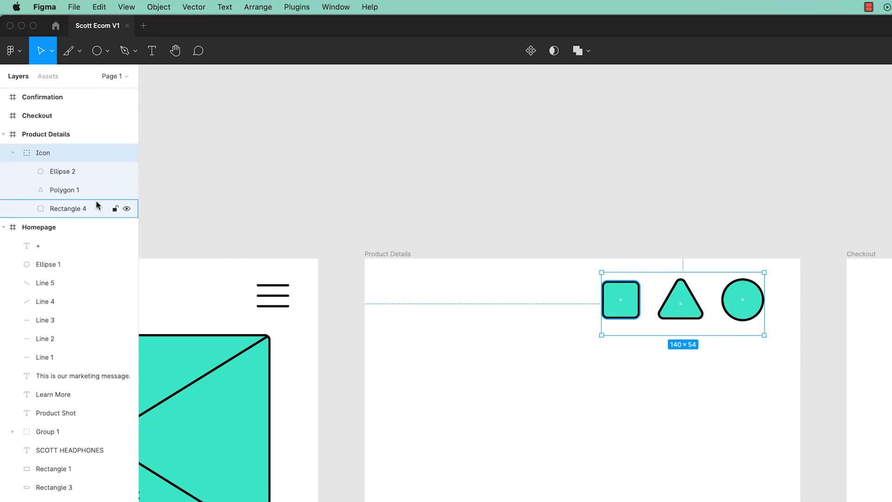
# Move only the circle inside the Icon group slightly closer to the triangle.
pyautogui.click(61, 172)
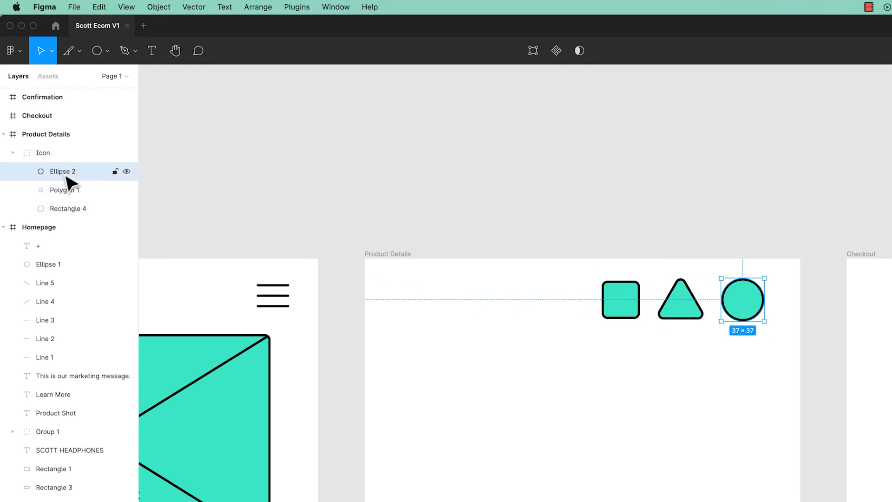
pyautogui.moveTo(748, 315); pyautogui.dragTo(735, 307)
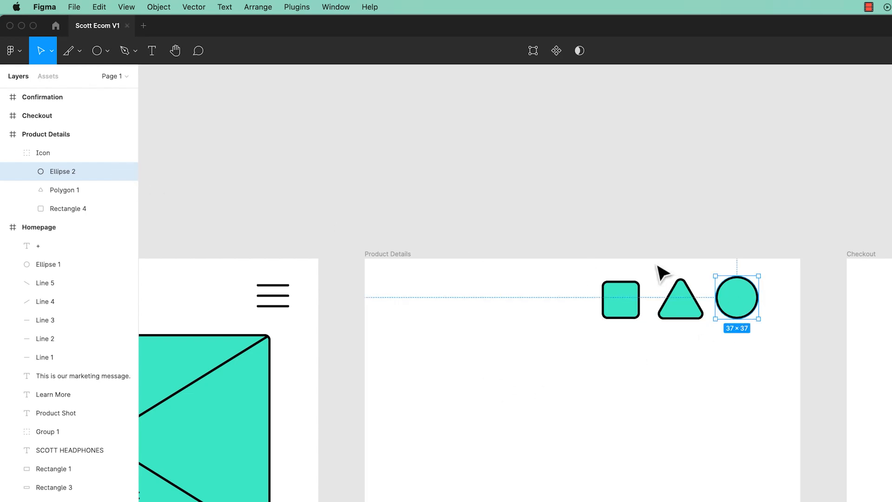
pyautogui.click(619, 414)
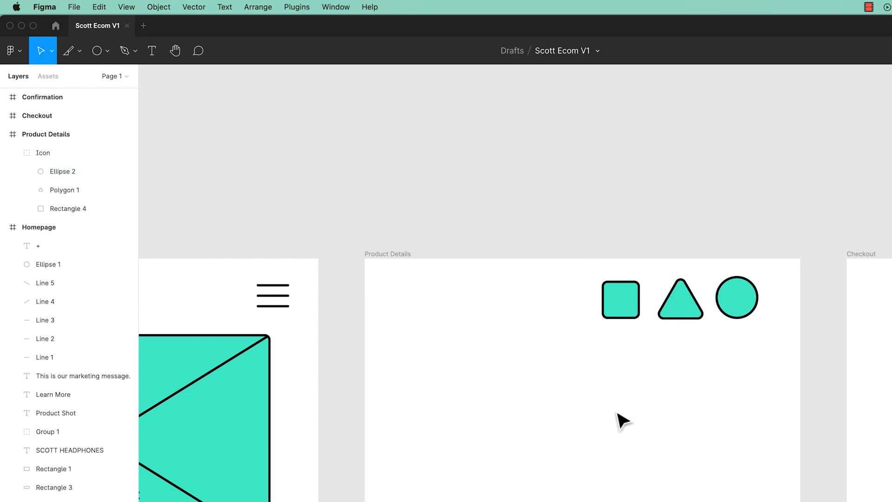
# Select the Icon group's shapes individually on the canvas and move the square slightly closer to the triangle.
pyautogui.click(736, 306)
pyautogui.doubleClick(743, 309)
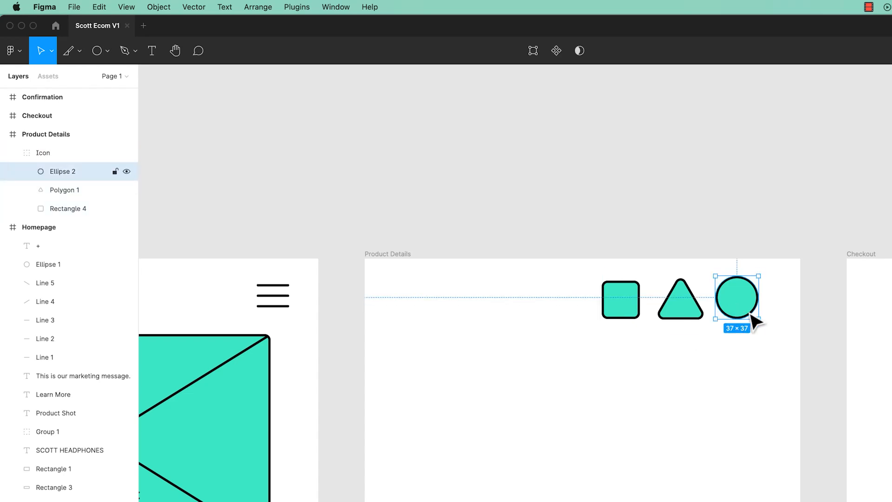
pyautogui.click(693, 318)
pyautogui.click(625, 320)
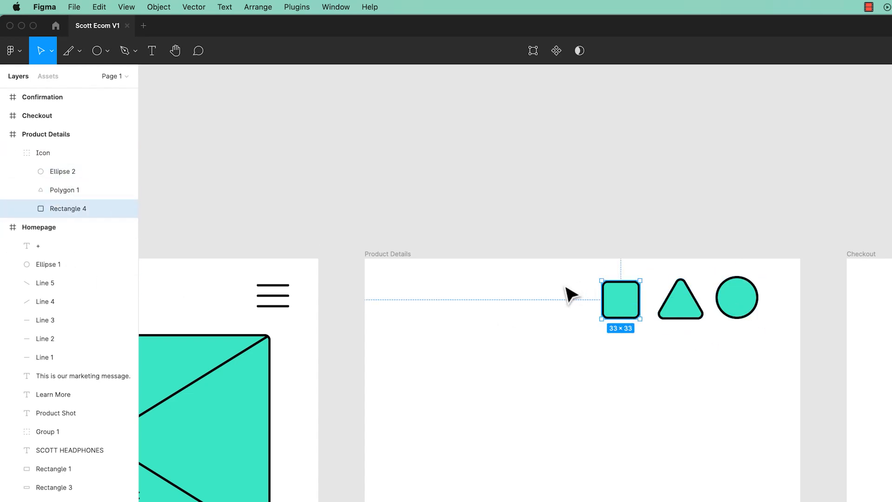
pyautogui.moveTo(618, 309)
pyautogui.mouseDown()
pyautogui.moveTo(635, 316)
pyautogui.moveTo(542, 311)
pyautogui.moveTo(621, 325)
pyautogui.mouseUp()
pyautogui.click(658, 438)
pyautogui.press('super+z')
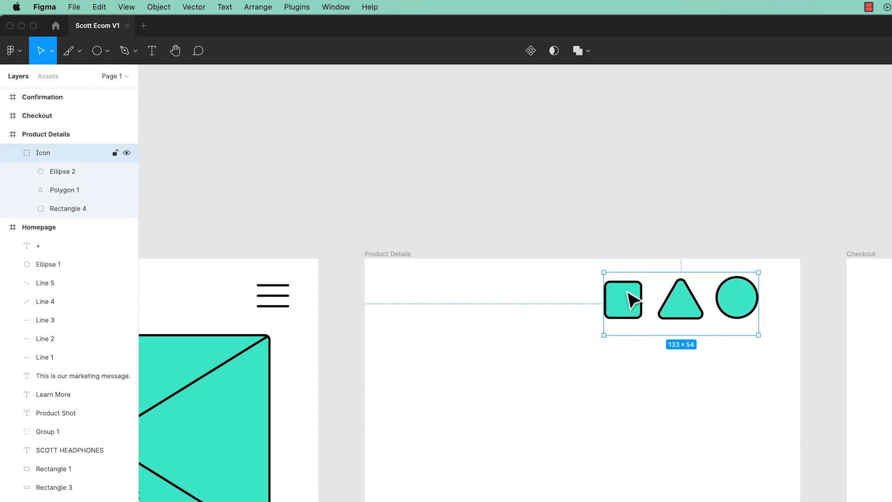
# Ungroup the Icon group into separate square, triangle and circle layers.
pyautogui.rightClick(630, 311)
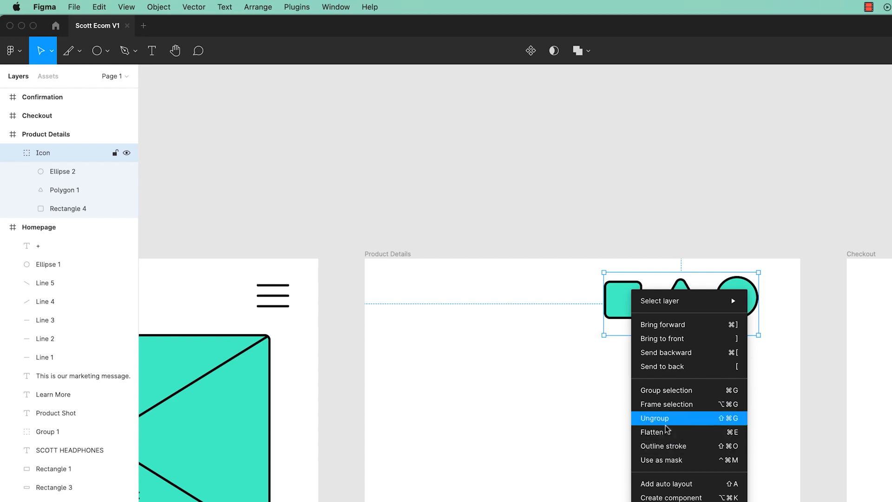
pyautogui.click(733, 424)
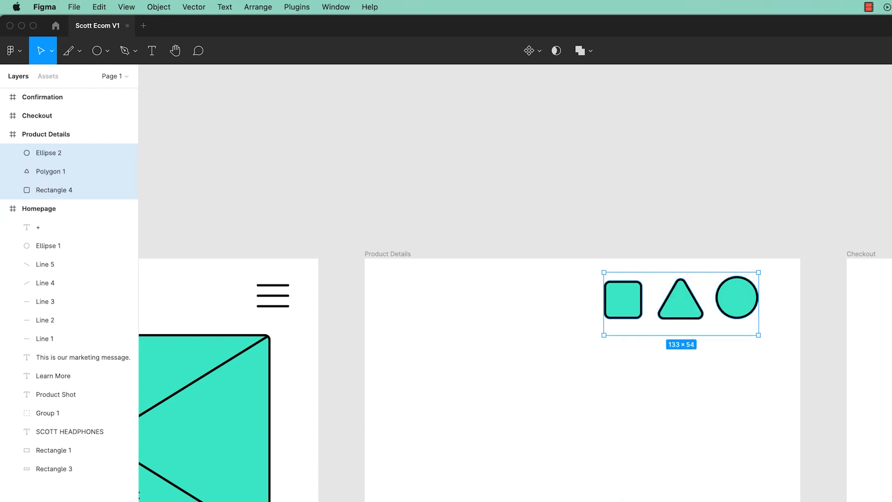
pyautogui.click(587, 390)
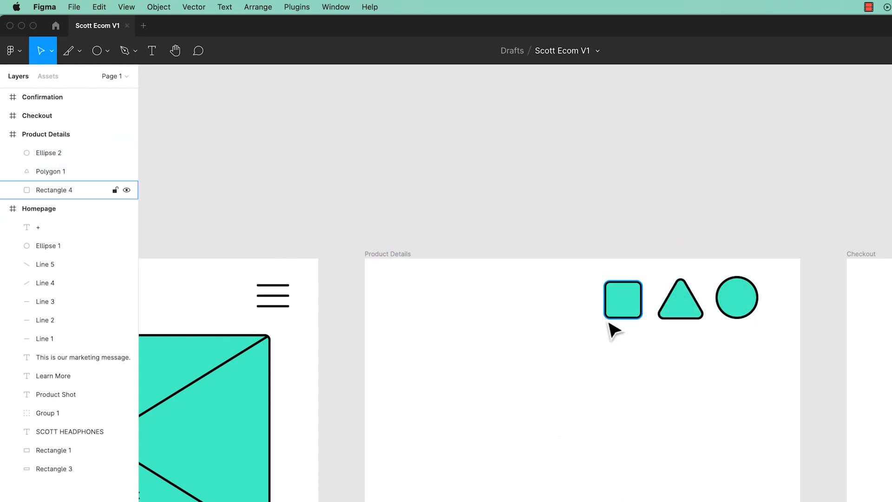
# Reposition the ungrouped shapes individually, and group the square, triangle and circle again.
pyautogui.moveTo(627, 315); pyautogui.dragTo(611, 315)
pyautogui.click(671, 319)
pyautogui.press('super+z')
pyautogui.press('super+z')
pyautogui.moveTo(549, 240); pyautogui.dragTo(828, 375)
pyautogui.press('super+g')
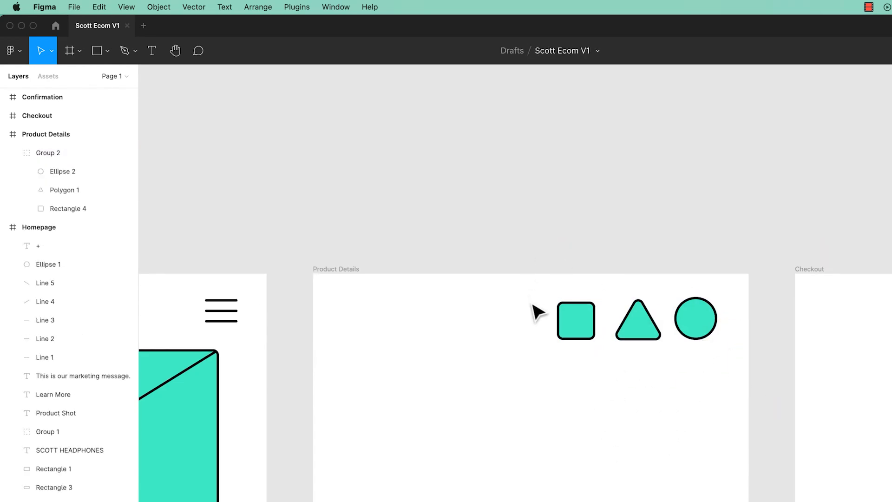
# Duplicate the group of three shapes straight below the original and ungroup the copy.
pyautogui.click(576, 321)
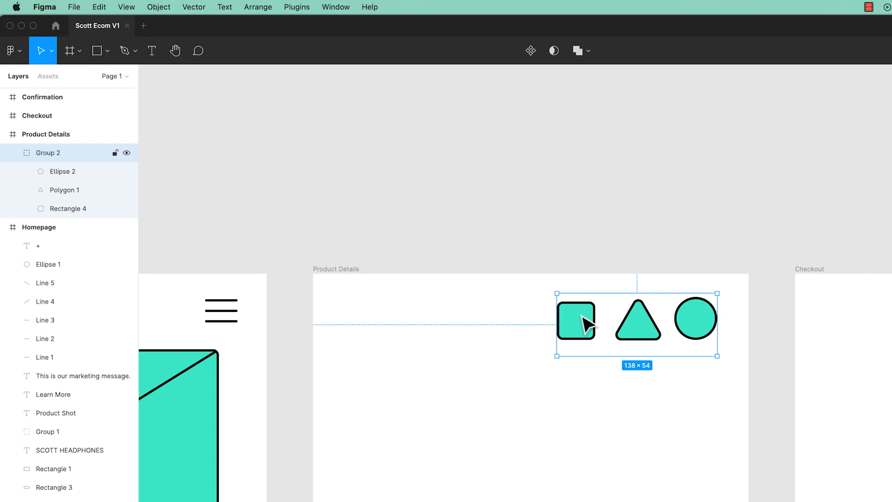
pyautogui.moveTo(590, 329); pyautogui.dragTo(589, 437)
pyautogui.rightClick(648, 440)
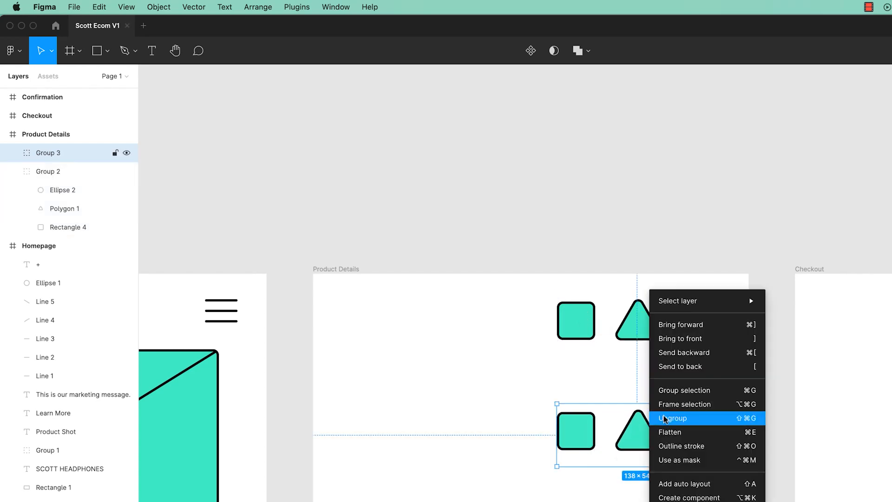
pyautogui.click(672, 418)
# Compare selecting the upper grouped shapes with selecting the lower ungrouped square alone and all three lower shapes together.
pyautogui.moveTo(500, 291); pyautogui.dragTo(713, 331)
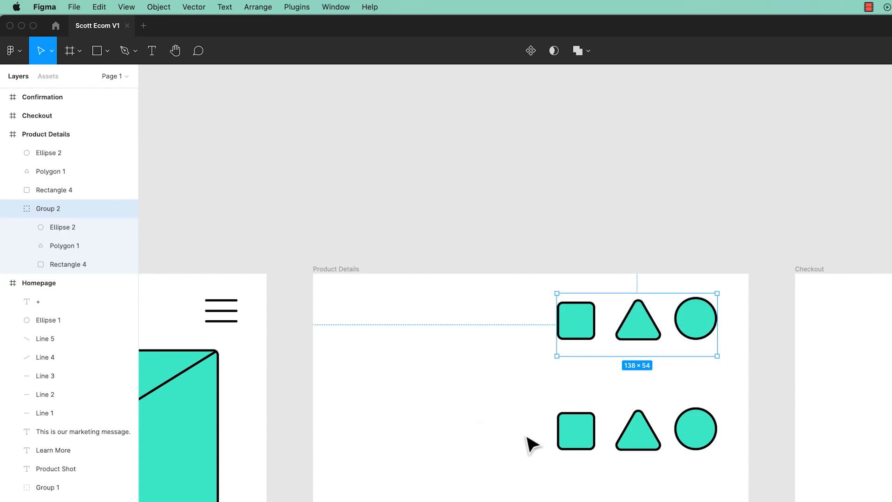
pyautogui.click(583, 444)
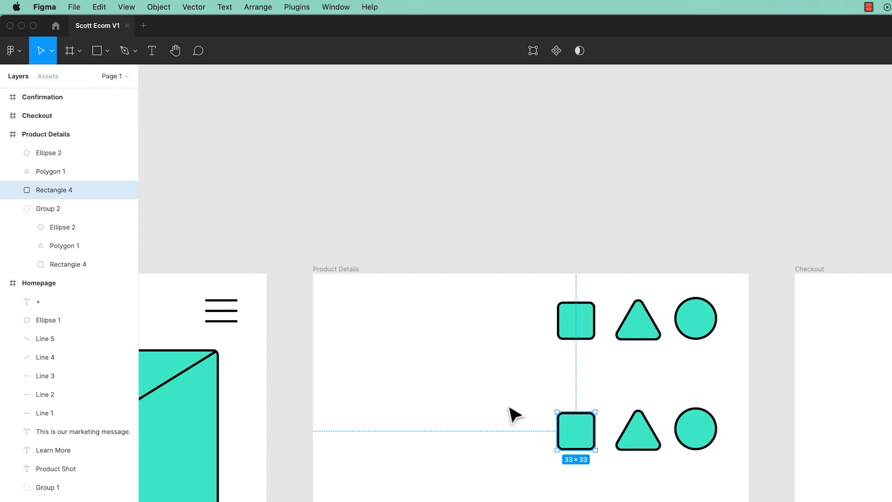
pyautogui.moveTo(507, 403); pyautogui.dragTo(724, 470)
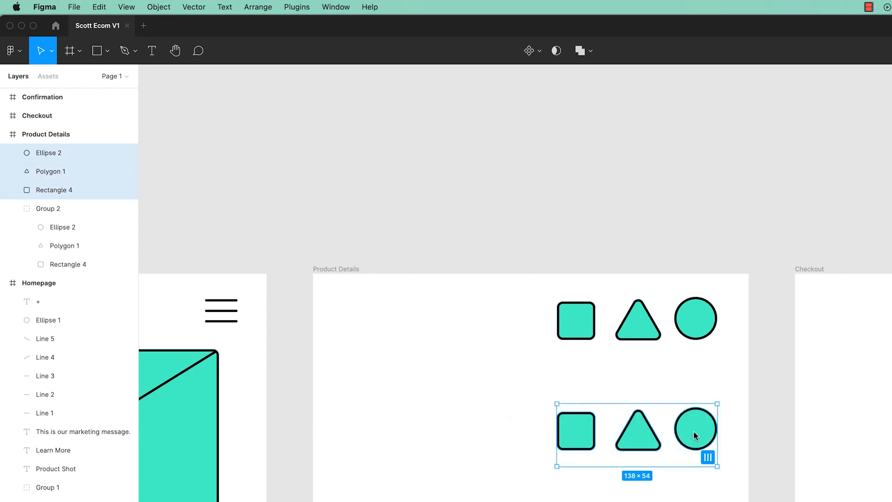
# Wrap the lower square, triangle and circle in a frame, and move the collapsed Group 2 above it in the layer order.
pyautogui.rightClick(695, 435)
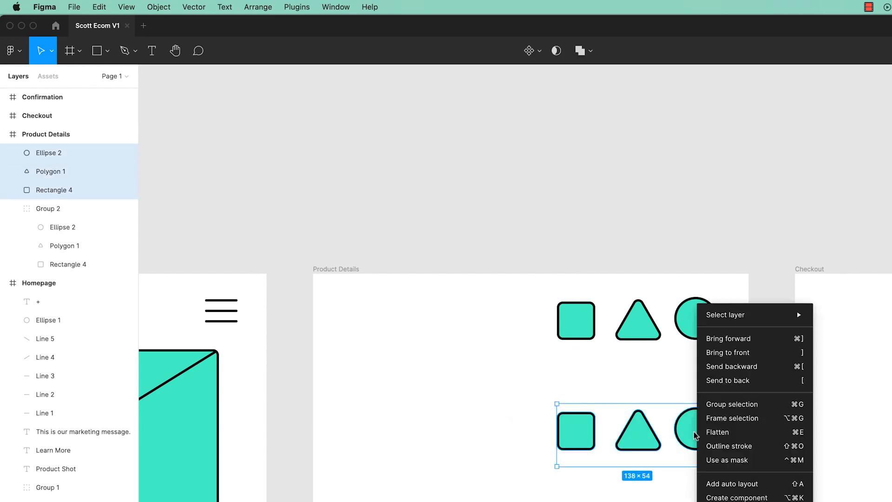
pyautogui.click(716, 419)
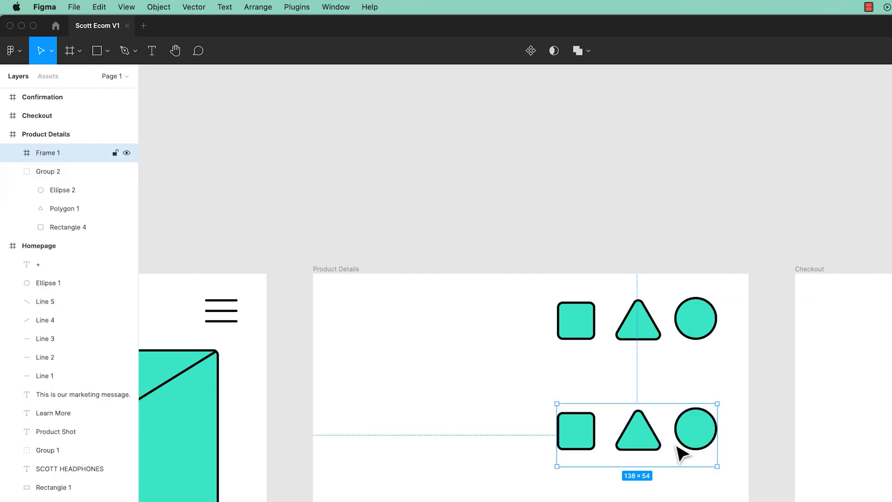
pyautogui.click(13, 172)
pyautogui.moveTo(46, 175); pyautogui.dragTo(49, 152)
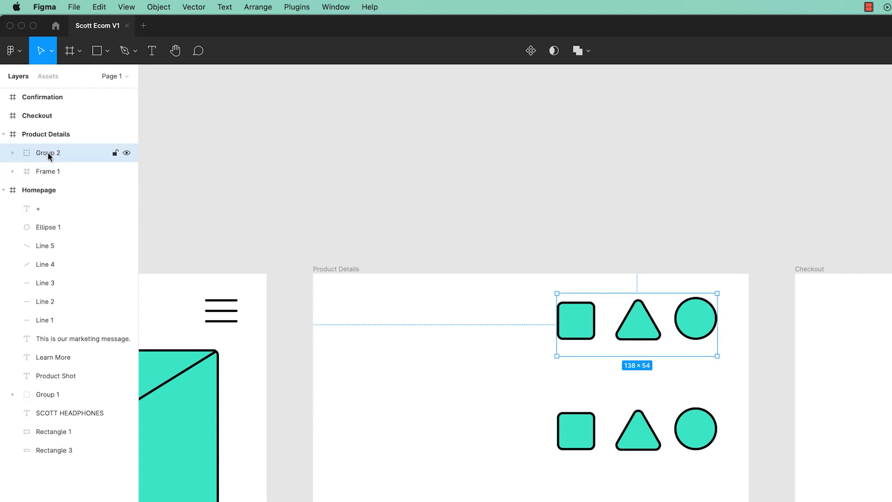
# Examine the new frame's layer contents by expanding it and selecting its circle, triangle, square and the frame itself.
pyautogui.click(57, 172)
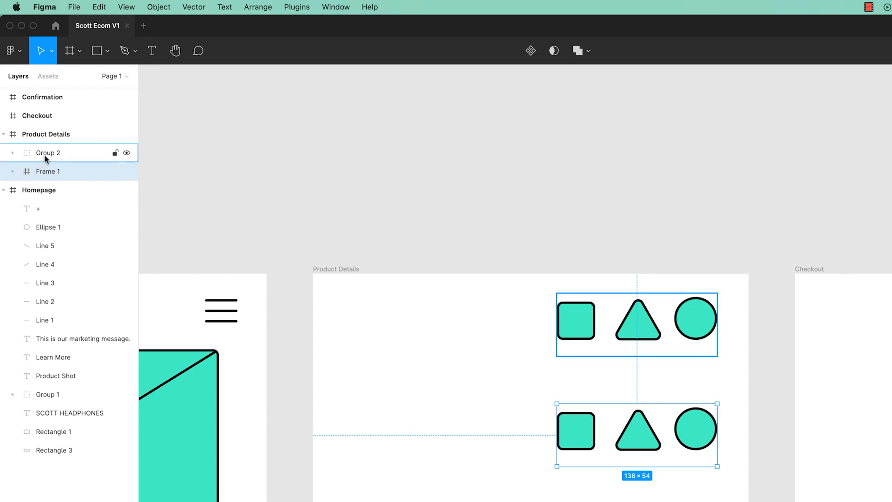
pyautogui.click(12, 172)
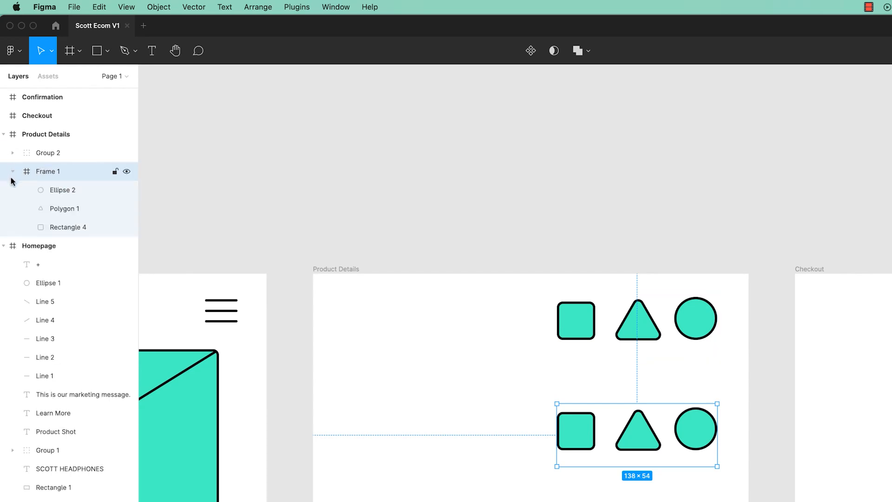
pyautogui.click(60, 191)
pyautogui.click(67, 210)
pyautogui.click(68, 225)
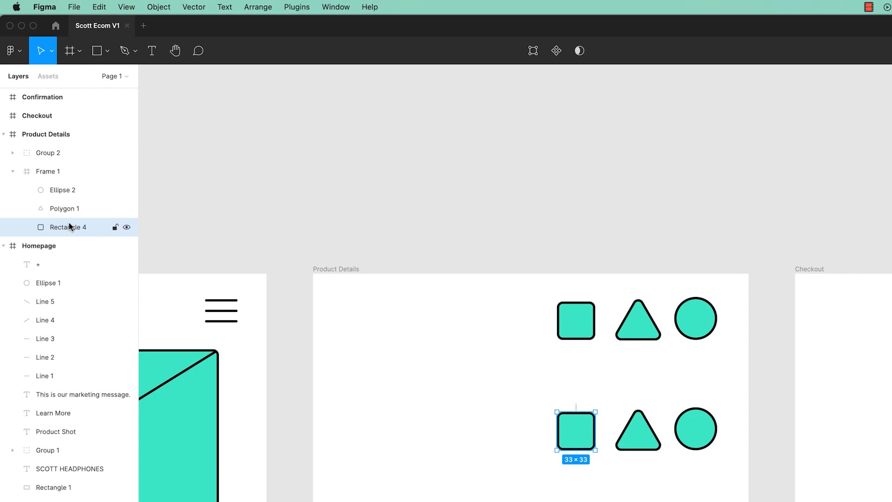
pyautogui.click(51, 172)
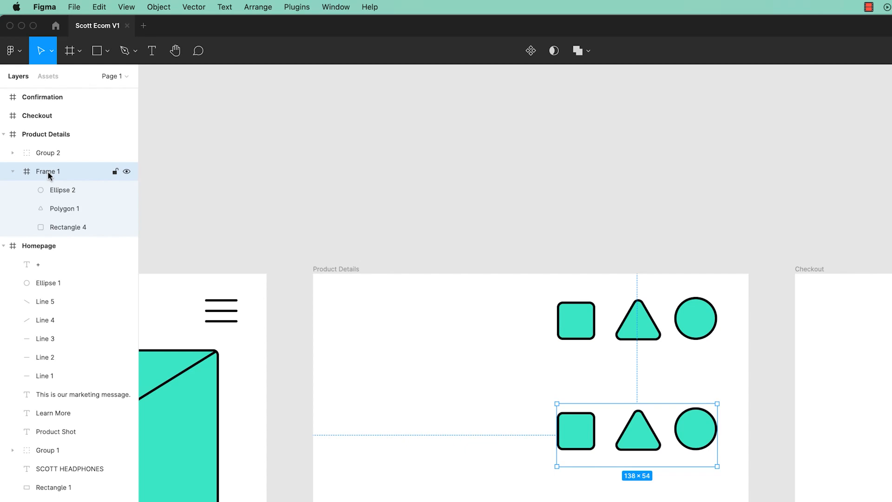
# Delete the triangle, circle and square one at a time from the upper group.
pyautogui.click(654, 335)
pyautogui.click(654, 334)
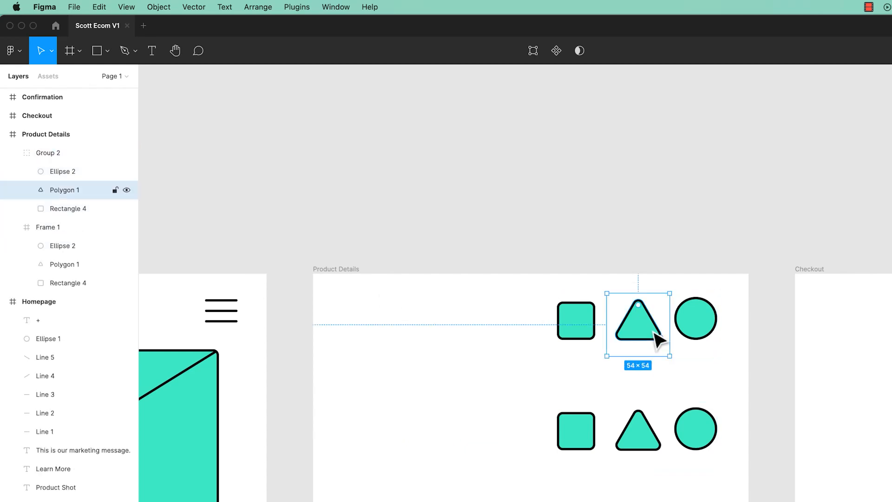
pyautogui.press('Delete')
pyautogui.click(692, 340)
pyautogui.click(691, 340)
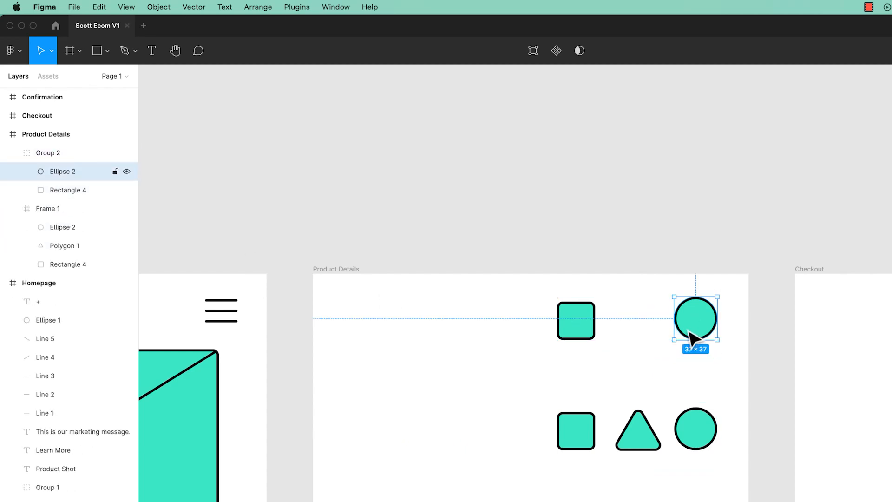
pyautogui.press('Delete')
pyautogui.click(578, 336)
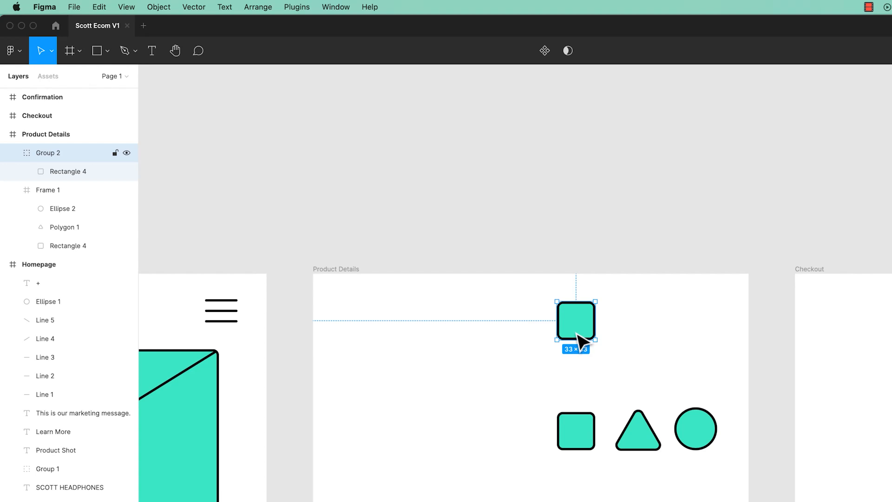
pyautogui.press('Delete')
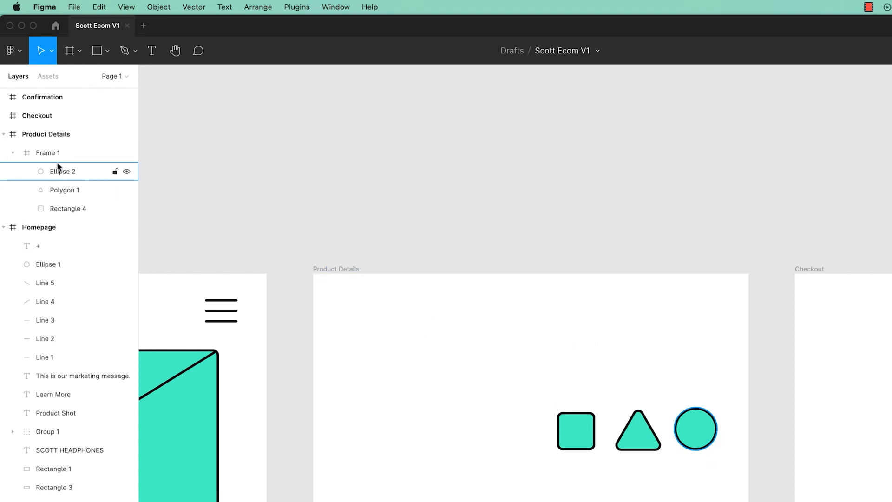
# Undo the deletions of the upper group's shapes.
pyautogui.press('super+z')
pyautogui.press('super+z')
pyautogui.press('super+z')
pyautogui.press('super+z')
pyautogui.press('super+z')
pyautogui.press('super+z')
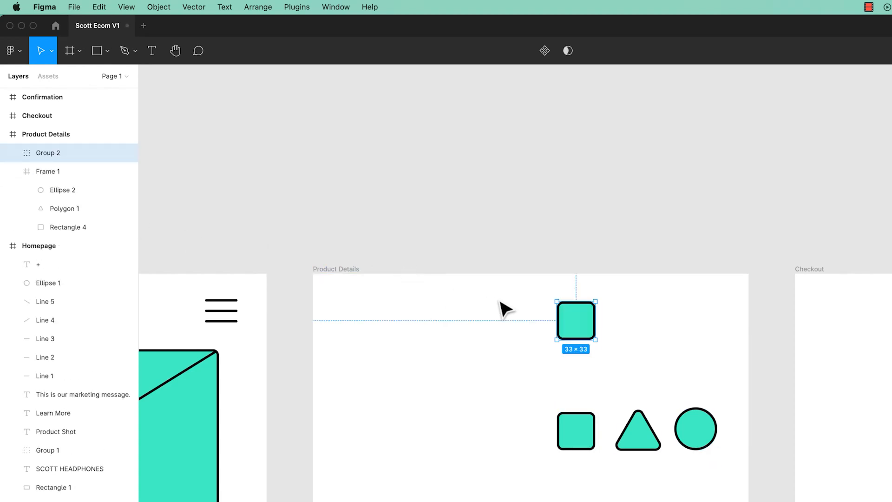
# Delete the triangle, circle and square inside the lower frame one at a time, and select the emptied frame.
pyautogui.click(647, 449)
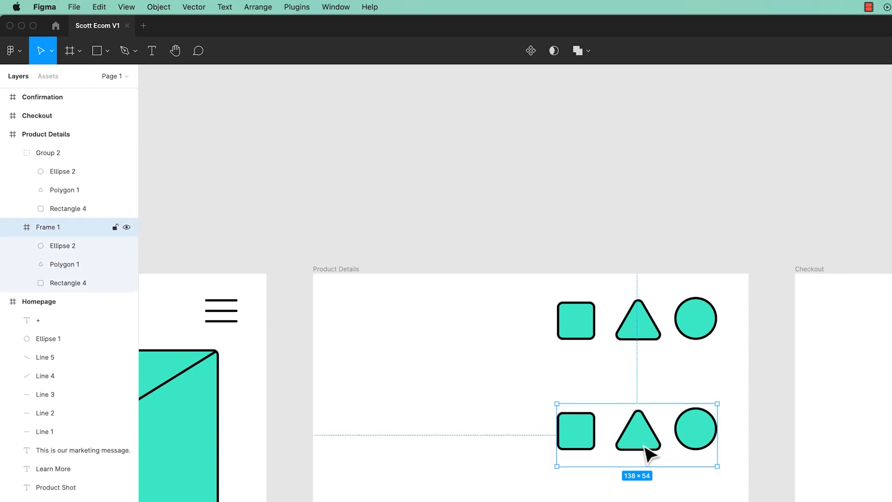
pyautogui.press('Delete')
pyautogui.click(680, 442)
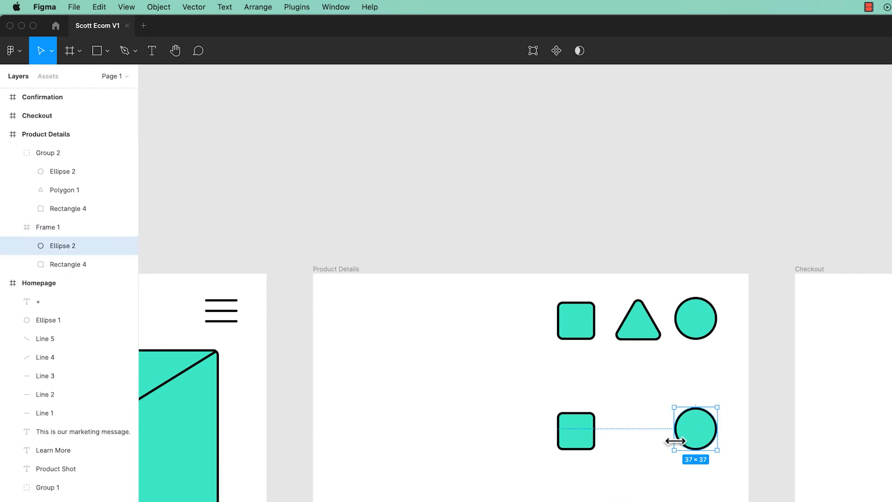
pyautogui.press('Delete')
pyautogui.click(588, 447)
pyautogui.press('Delete')
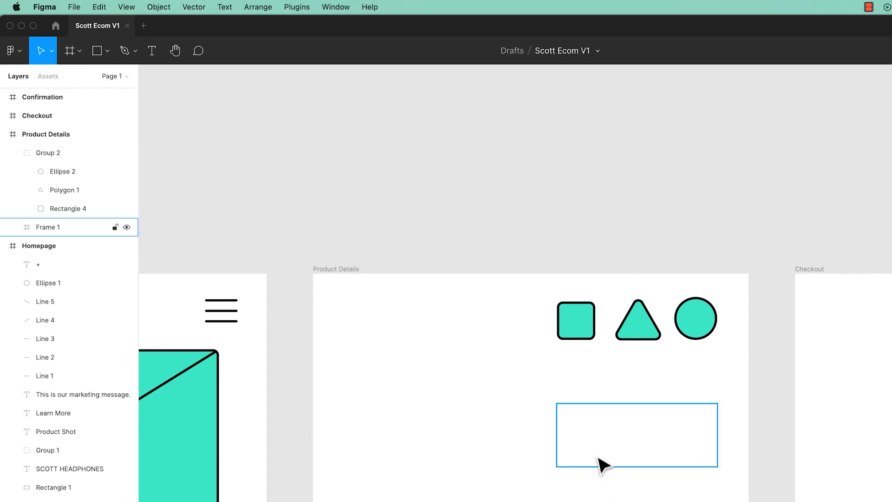
pyautogui.click(598, 463)
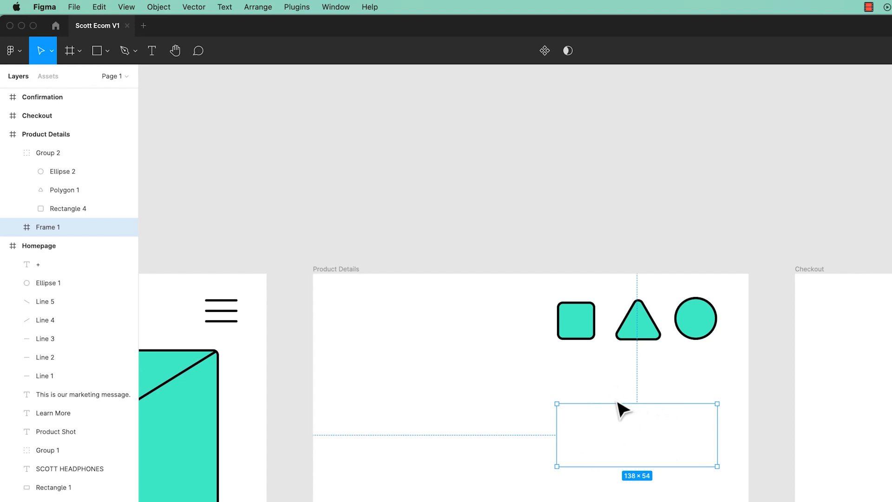
# Undo the deletions of the shapes inside the lower frame.
pyautogui.press('super+z')
pyautogui.press('super+z')
pyautogui.press('super+z')
pyautogui.press('super+z')
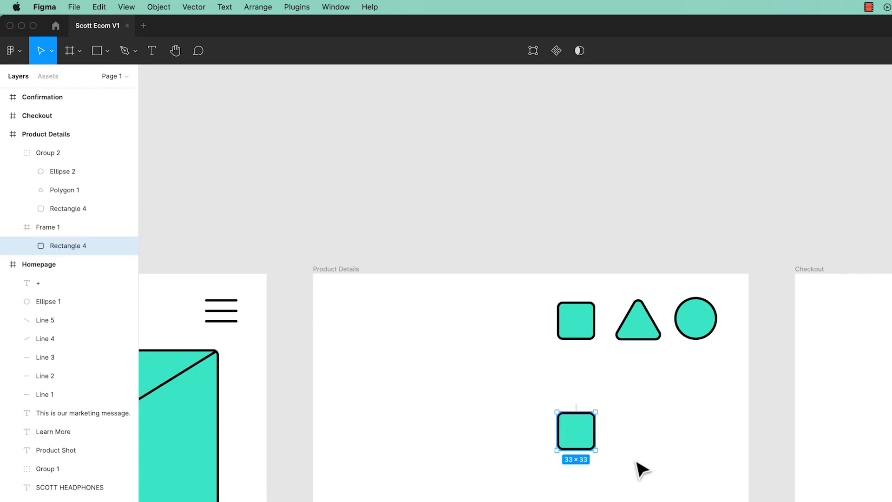
pyautogui.press('super+z')
pyautogui.press('super+z')
pyautogui.press('super+z')
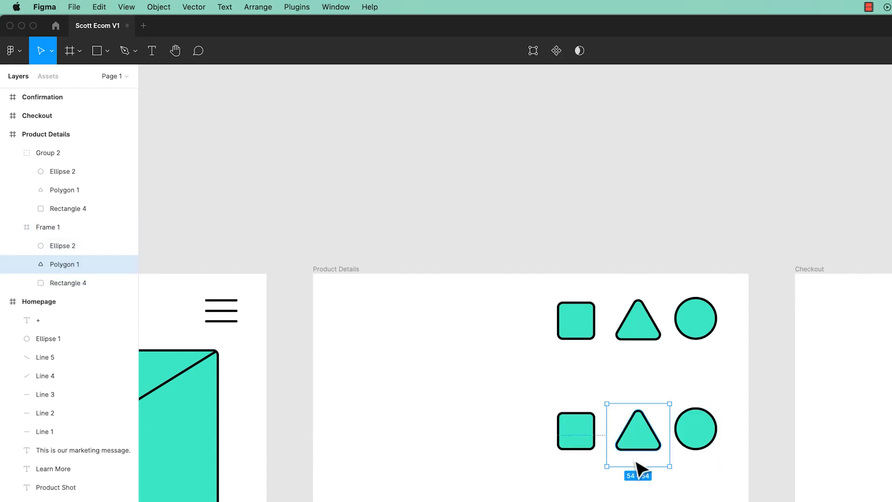
# Compare resizing by narrowing the lower frame to 120 × 54 and the upper group to 120 × 55, and undo the group's resize.
pyautogui.click(631, 441)
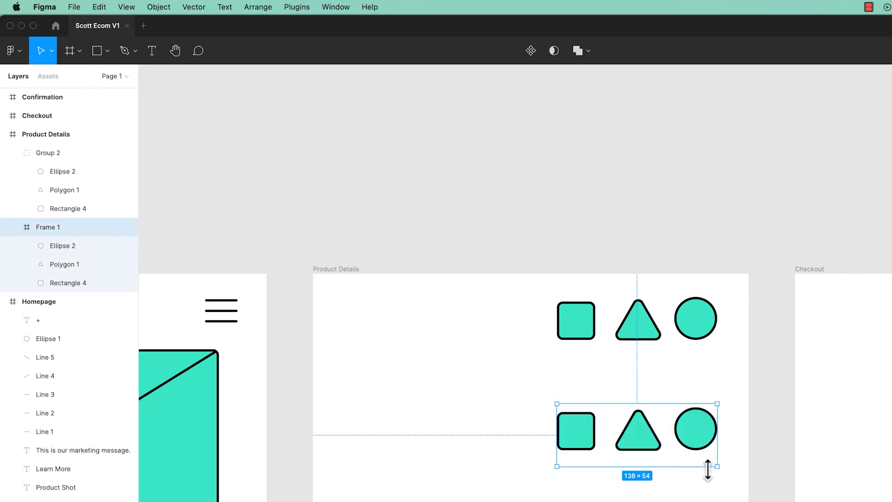
pyautogui.moveTo(718, 468); pyautogui.dragTo(698, 469)
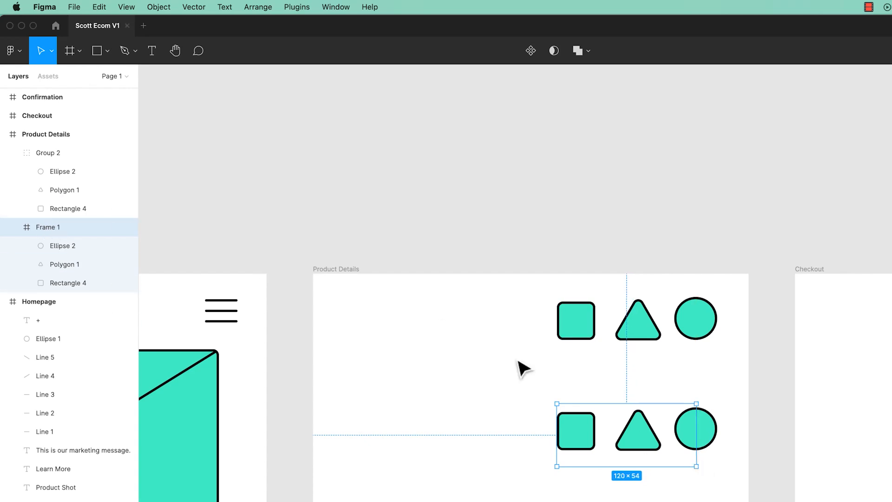
pyautogui.click(701, 334)
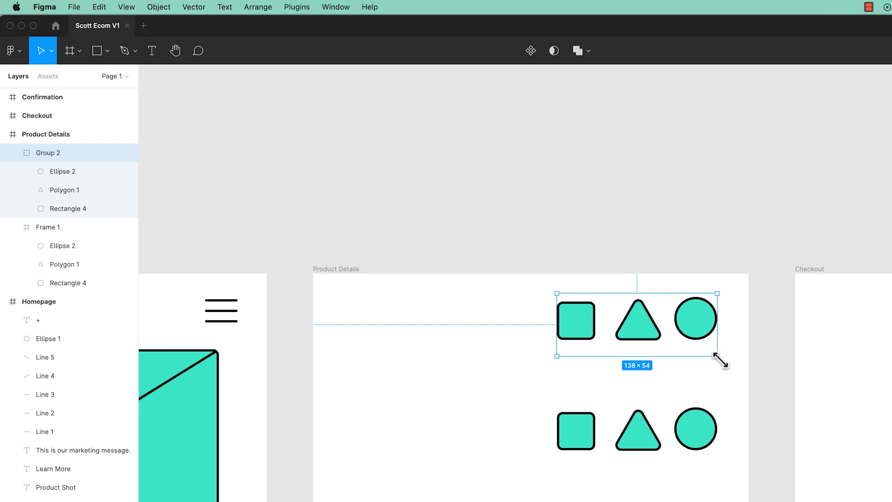
pyautogui.moveTo(718, 357); pyautogui.dragTo(696, 357)
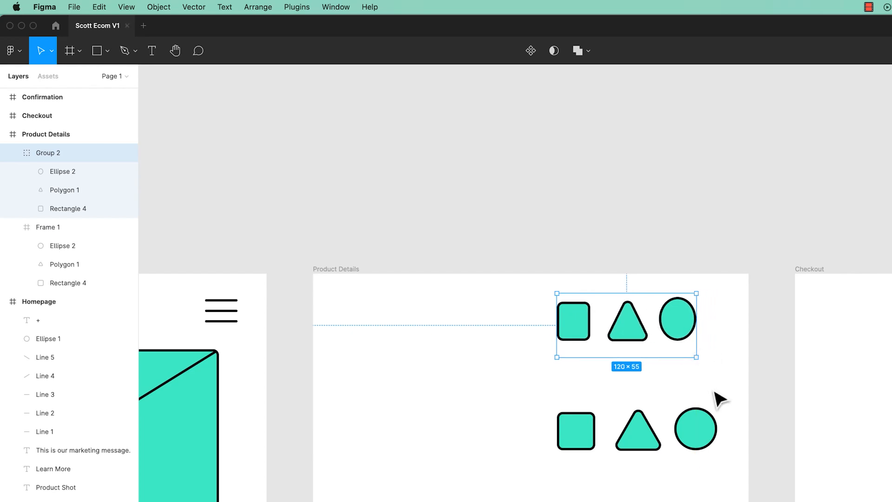
pyautogui.press('super+z')
# Narrow the lower frame to 113 × 54 and turn on Clip content for it.
pyautogui.click(702, 446)
pyautogui.moveTo(696, 463); pyautogui.dragTo(689, 466)
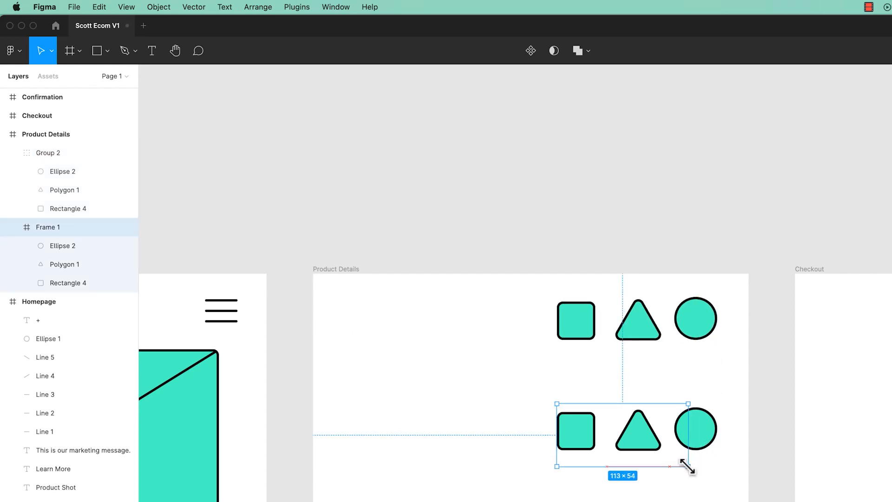
pyautogui.click(794, 224)
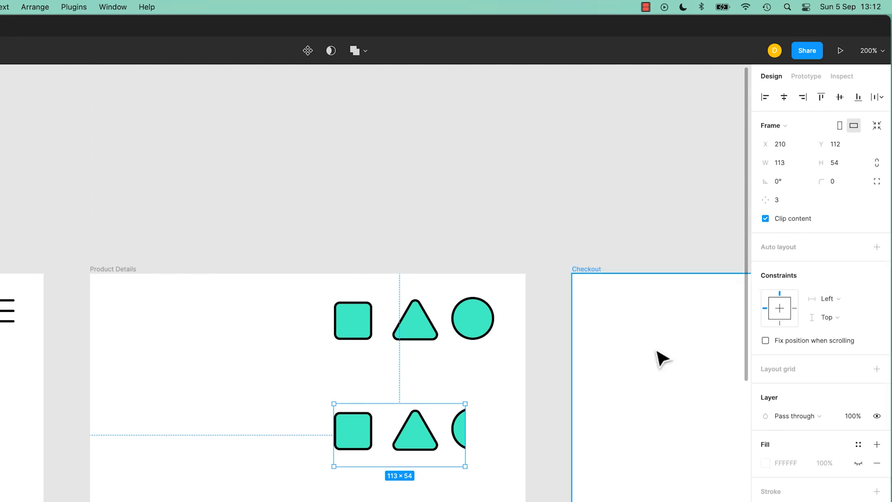
# Try resizing the clipped lower frame to 117 × 23, and undo the resize.
pyautogui.moveTo(334, 466); pyautogui.dragTo(329, 430)
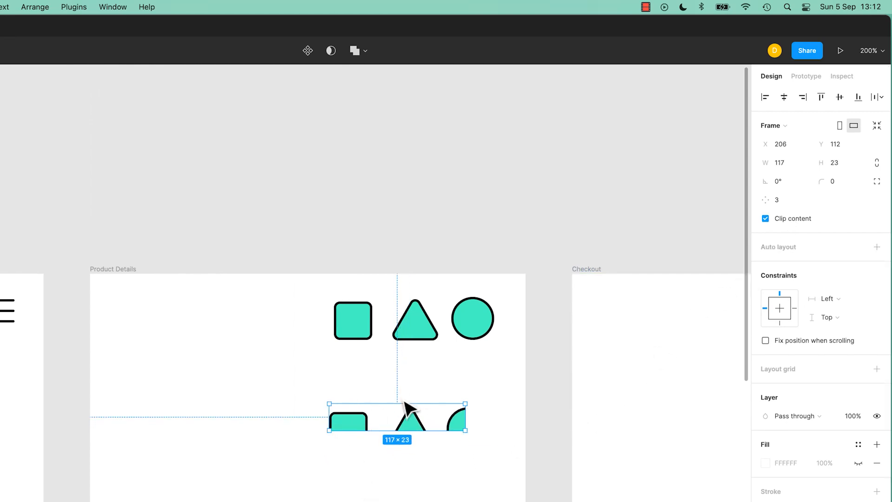
pyautogui.press('cmd+z')
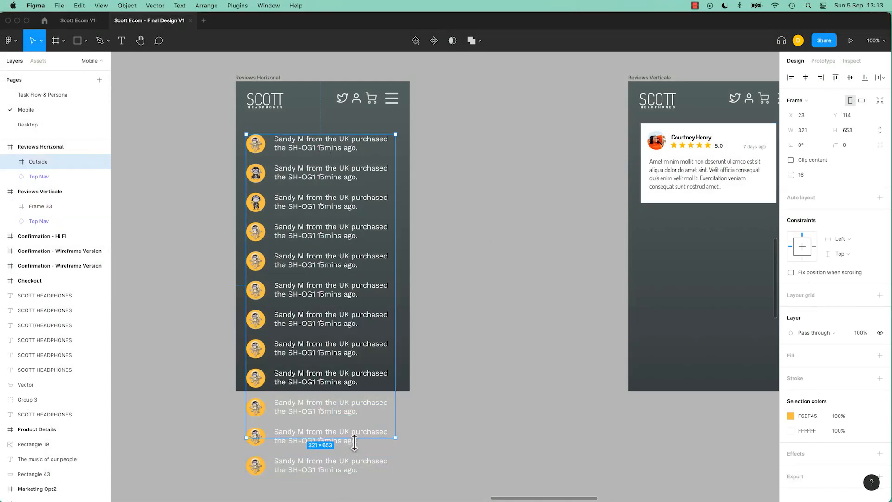
# Shorten the Outside frame on the Reviews Horizonal screen to 321 × 551 and turn on Clip content.
pyautogui.moveTo(330, 437); pyautogui.dragTo(333, 390)
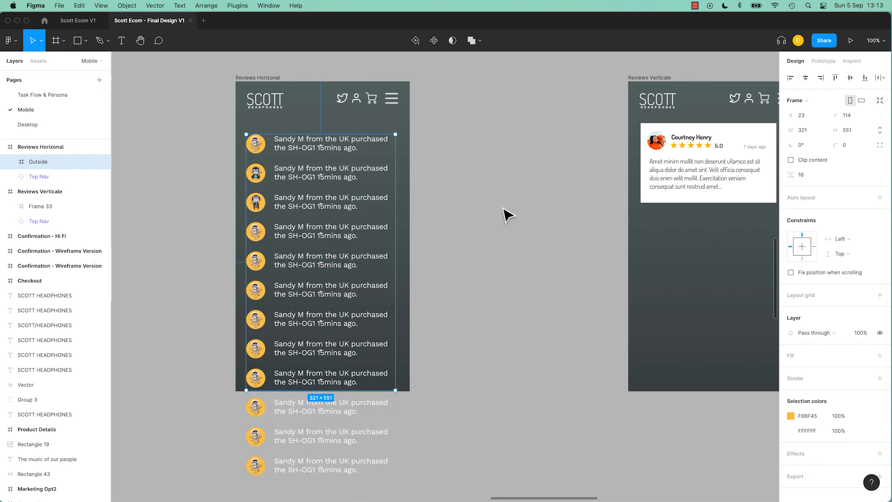
pyautogui.click(813, 161)
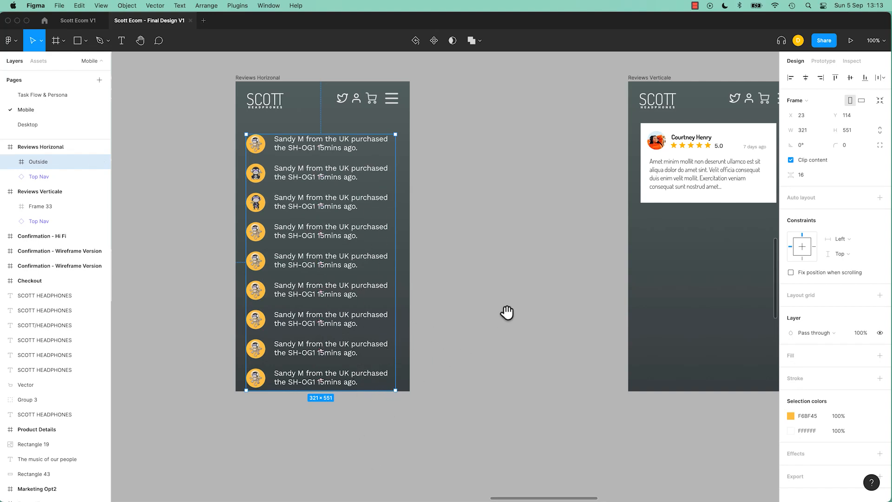
# Narrow the review cards' Frame 33 on the Reviews Verticale screen to 348 × 171 and turn on Clip content.
pyautogui.moveTo(506, 313); pyautogui.dragTo(225, 420)
pyautogui.click(534, 298)
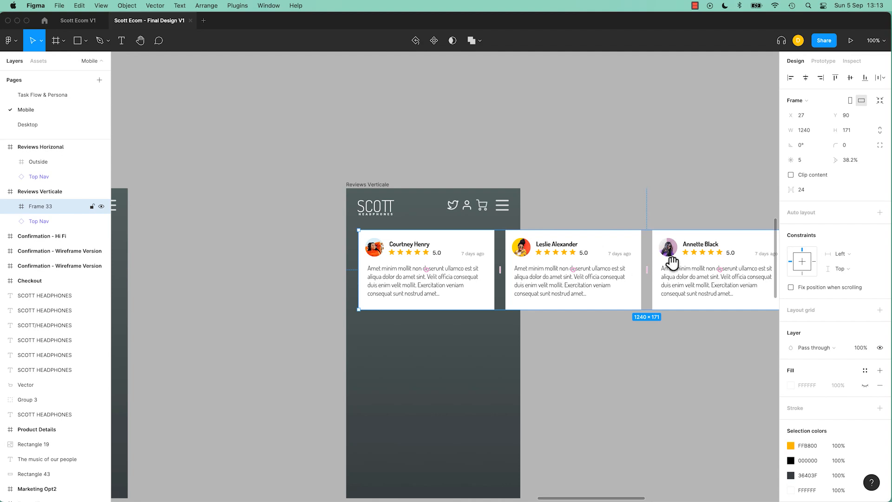
pyautogui.moveTo(669, 260); pyautogui.dragTo(502, 262)
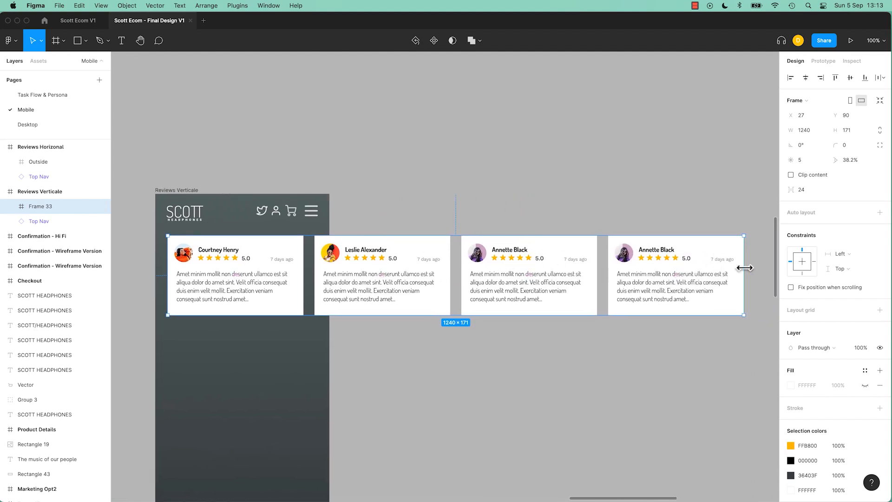
pyautogui.moveTo(744, 264); pyautogui.dragTo(329, 275)
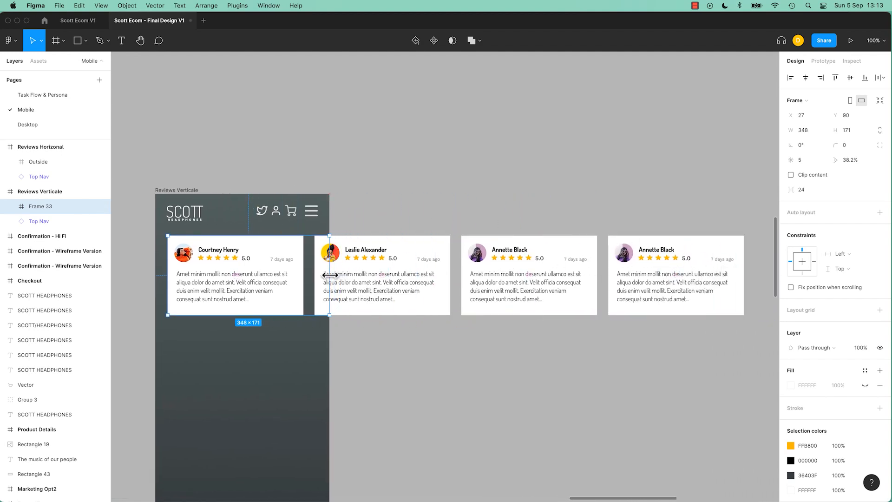
pyautogui.click(791, 174)
pyautogui.click(421, 339)
pyautogui.hscroll(-5, 464, 302)
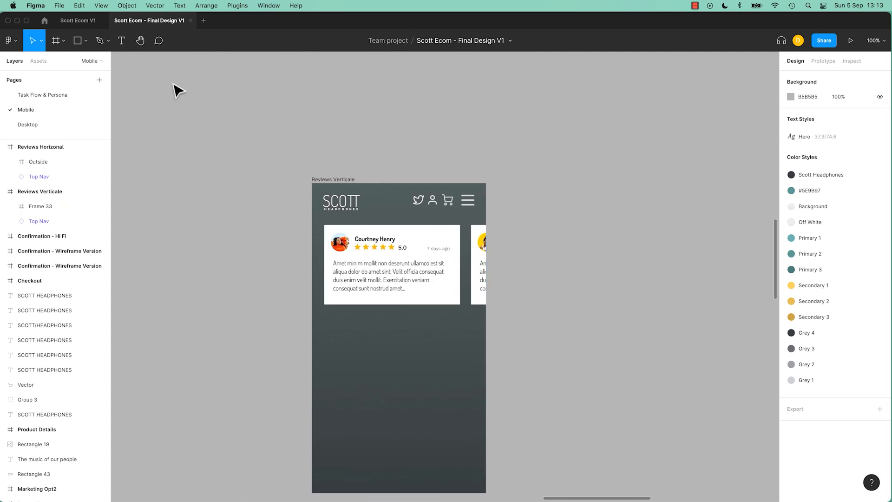
# Return to the Scott Ecom V1 file, turn off Clip content for Frame 1 and widen it to 142 × 54.
pyautogui.click(190, 21)
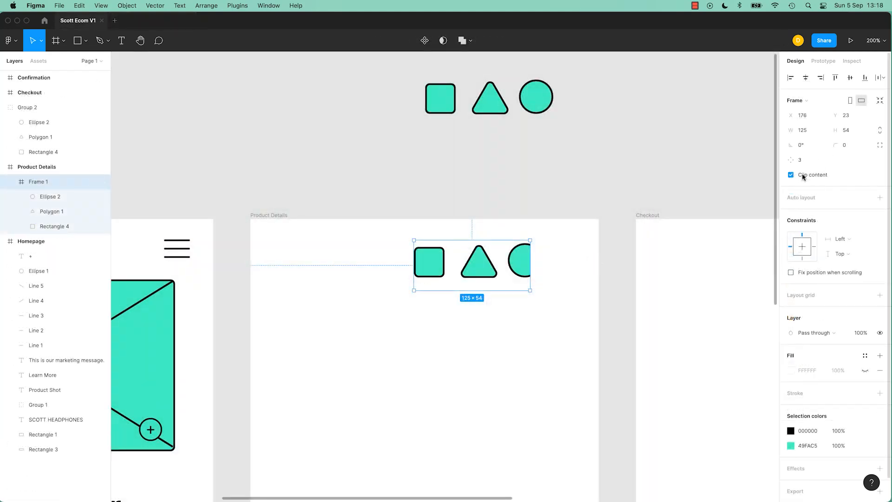
pyautogui.click(803, 177)
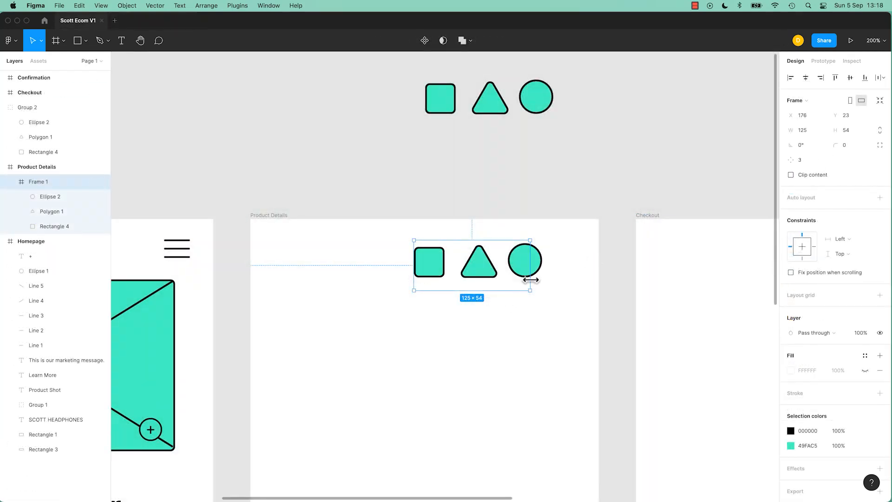
pyautogui.moveTo(530, 281); pyautogui.dragTo(546, 280)
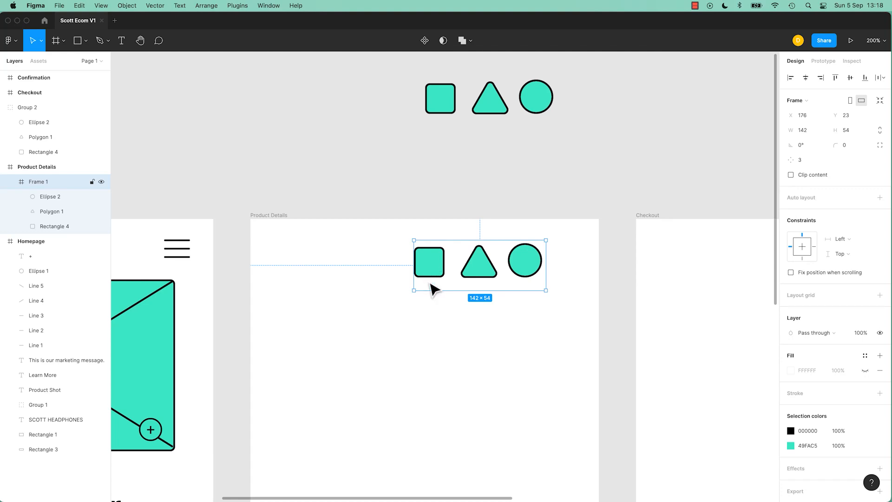
# Ungroup Frame 1 on the Product Details screen and move its three shapes to that screen's upper-right corner.
pyautogui.rightClick(442, 270)
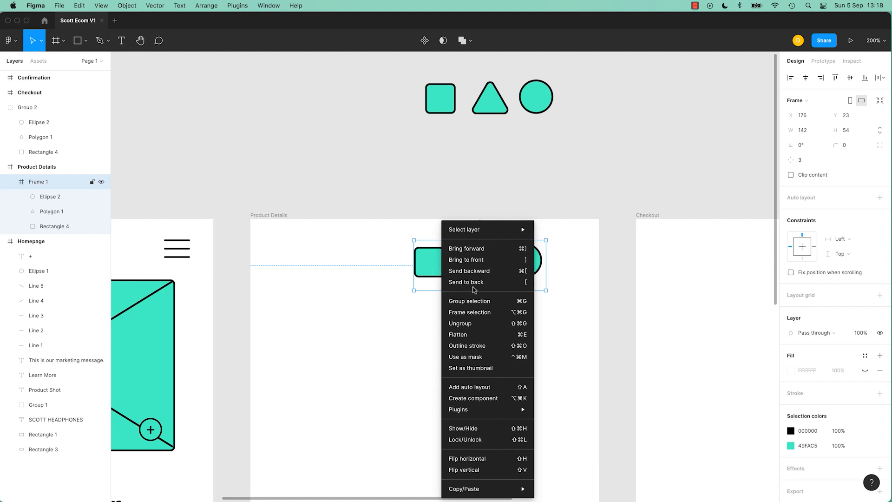
pyautogui.click(469, 324)
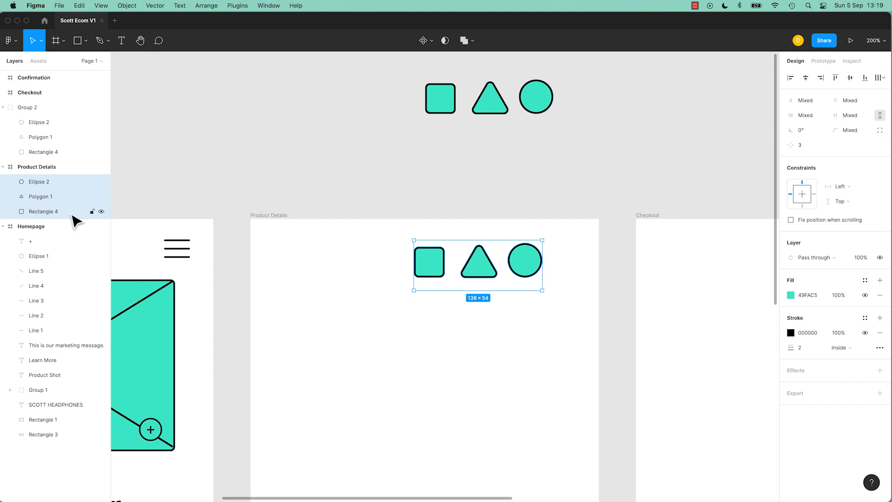
pyautogui.click(386, 242)
pyautogui.moveTo(372, 247); pyautogui.dragTo(576, 266)
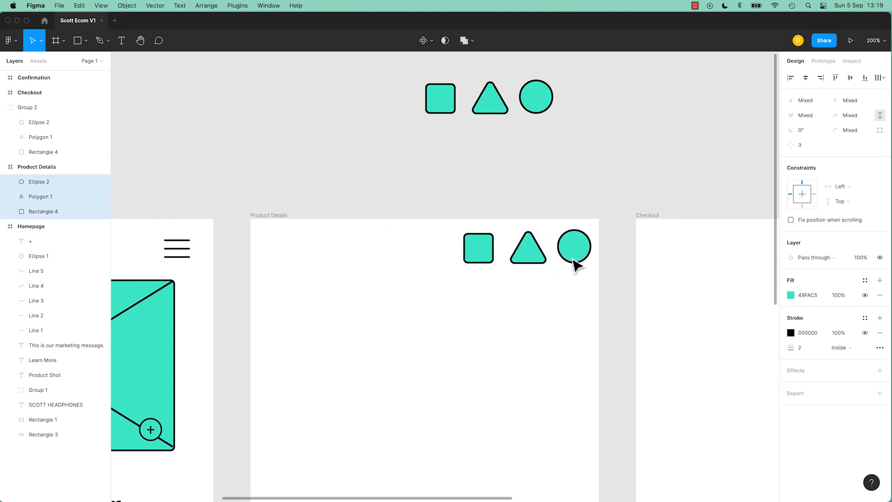
pyautogui.click(397, 280)
# Copy the SCOTT HEADPHONES text from the Homepage to the Product Details screen's upper-left corner at about X 20, Y 17.
pyautogui.hscroll(-10, 302, 274)
pyautogui.click(222, 274)
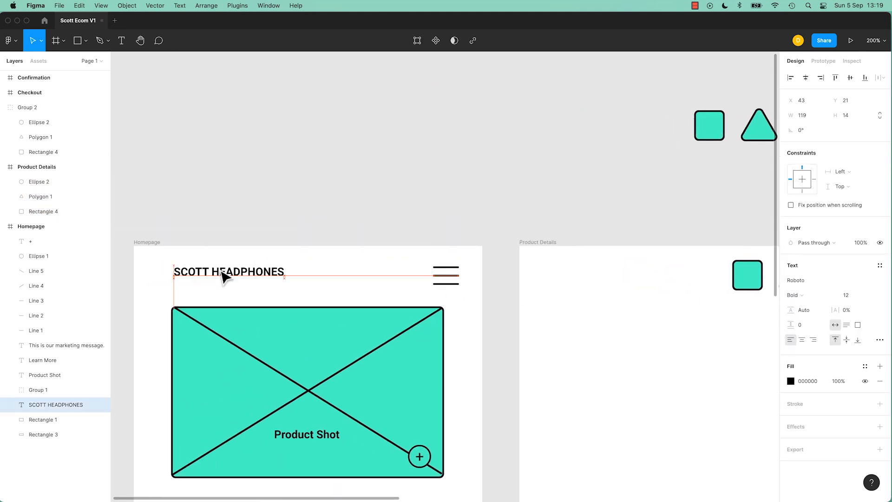
pyautogui.moveTo(222, 274); pyautogui.dragTo(585, 278)
pyautogui.hscroll(10, 646, 311)
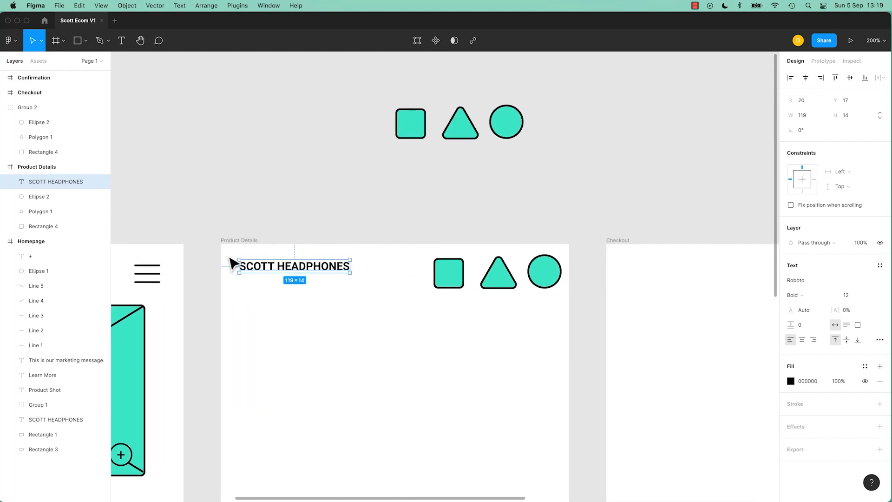
# Wrap the SCOTT HEADPHONES text and the three shapes on the Product Details screen in one frame.
pyautogui.moveTo(228, 253); pyautogui.dragTo(552, 279)
pyautogui.rightClick(548, 277)
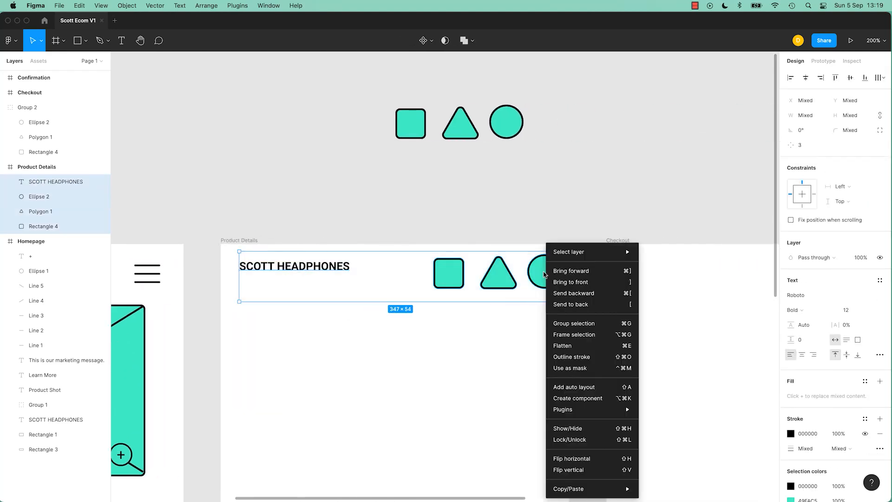
pyautogui.click(574, 335)
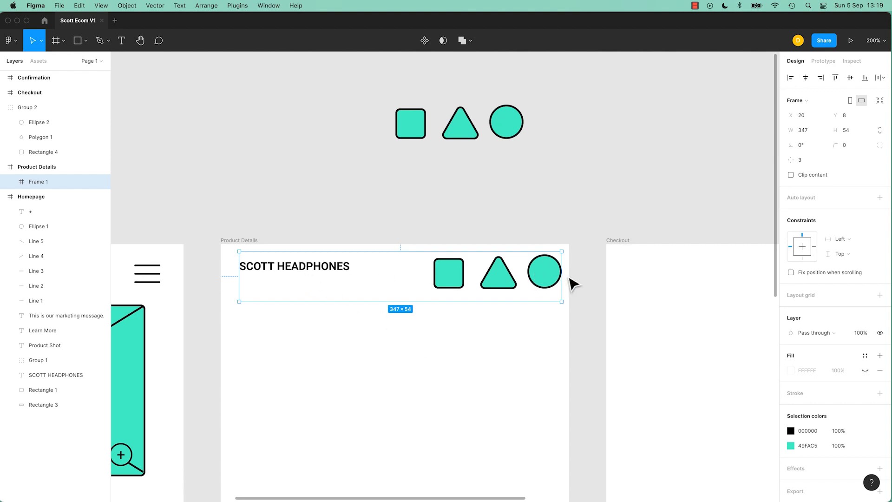
# Set the horizontal constraint of the header frame's square, triangle and circle to Right.
pyautogui.doubleClick(307, 272)
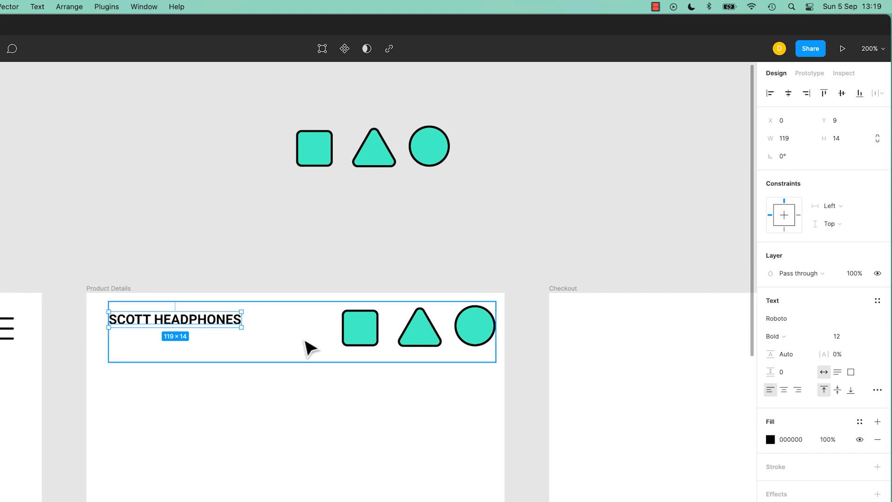
pyautogui.click(309, 347)
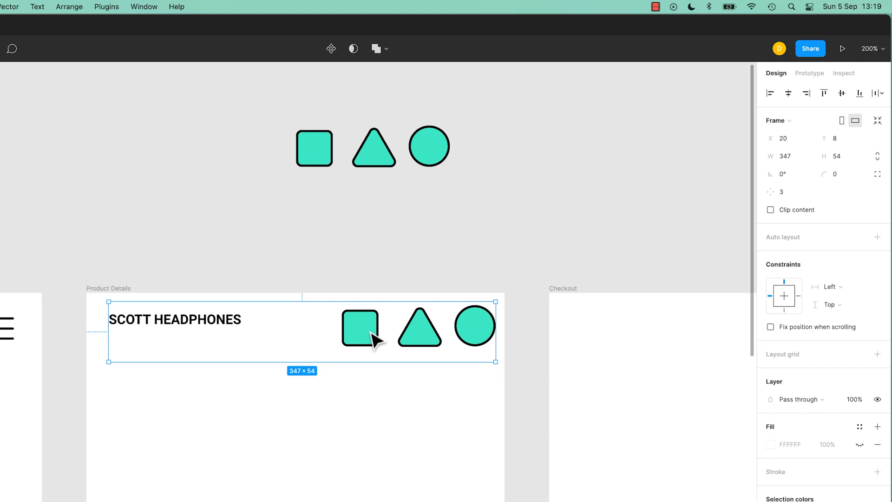
pyautogui.click(372, 340)
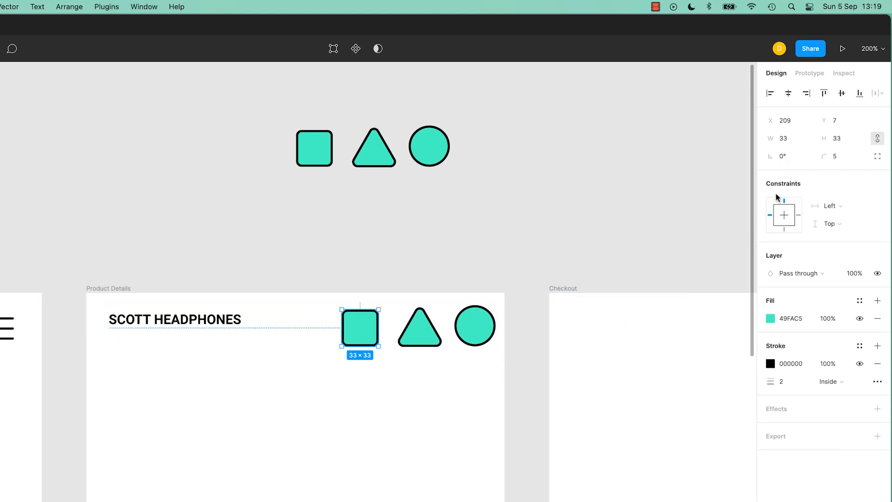
pyautogui.click(834, 210)
pyautogui.click(835, 219)
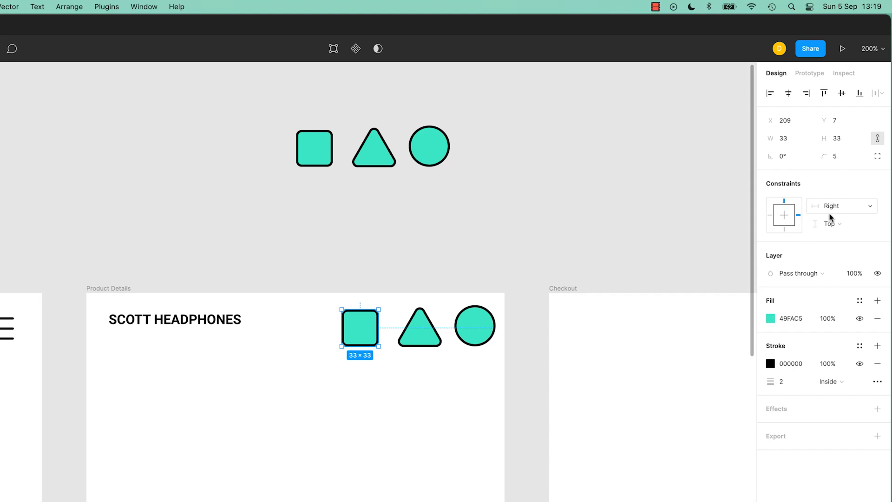
pyautogui.click(423, 345)
pyautogui.click(829, 224)
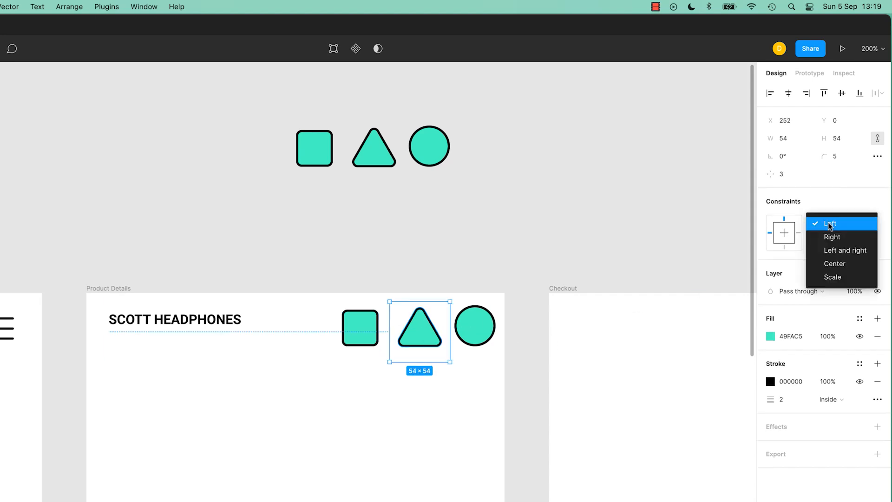
pyautogui.click(835, 238)
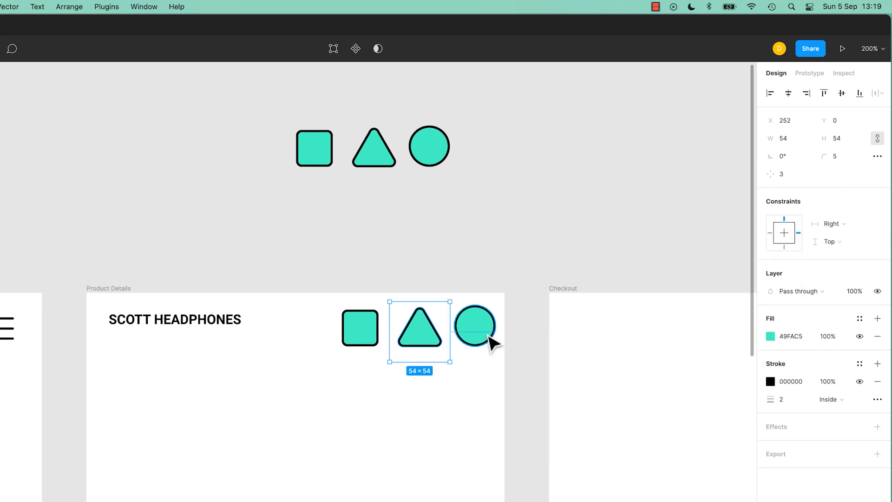
pyautogui.click(486, 337)
pyautogui.click(826, 208)
pyautogui.click(832, 219)
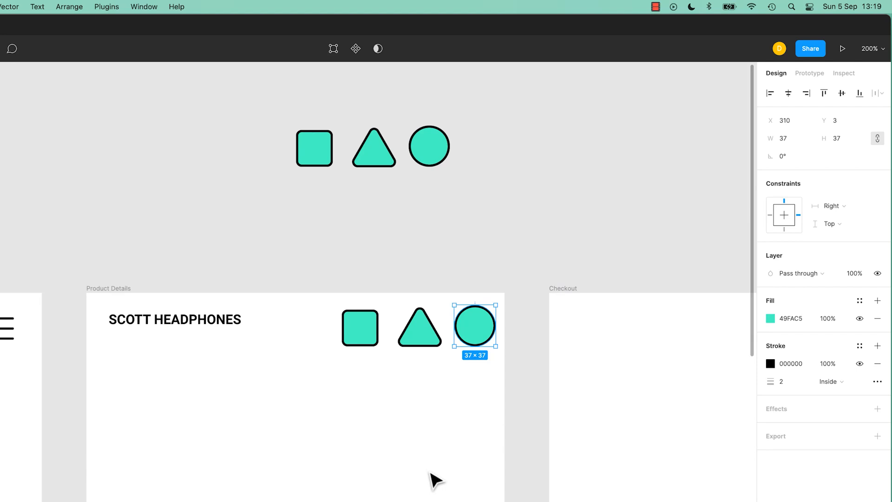
# Duplicate the header frame below the original on the Product Details screen and resize the copy to about 336 × 54.
pyautogui.click(432, 481)
pyautogui.click(355, 347)
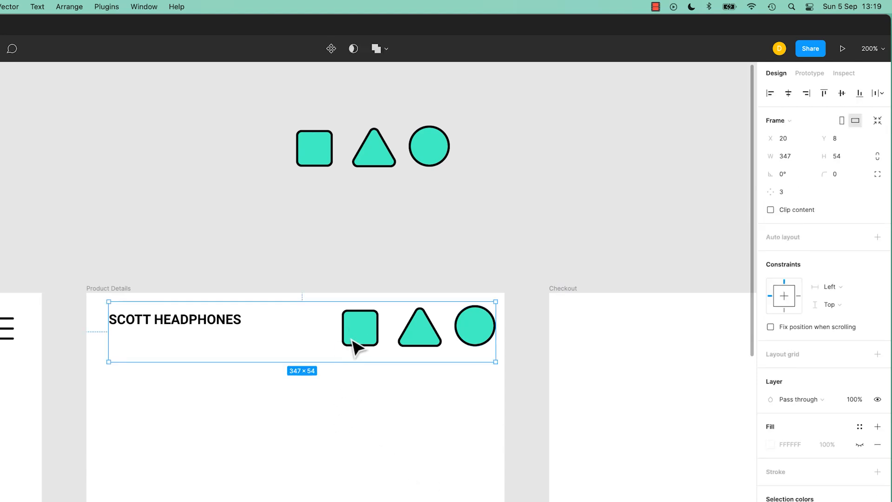
pyautogui.moveTo(355, 348); pyautogui.dragTo(365, 459)
pyautogui.moveTo(502, 448)
pyautogui.mouseDown()
pyautogui.moveTo(350, 448)
pyautogui.moveTo(538, 453)
pyautogui.moveTo(488, 448)
pyautogui.mouseUp()
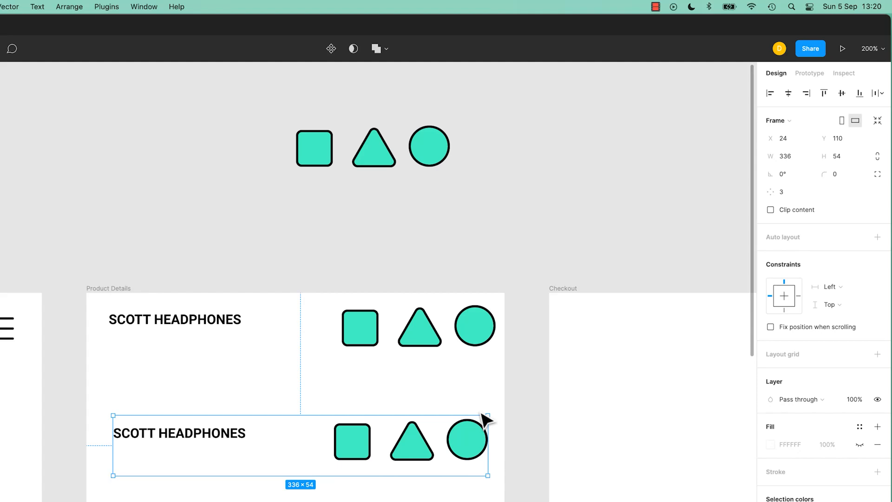
# Add an iPad mini frame (768 × 1024) and place it below the Homepage screen, aligned with its left edge.
pyautogui.press('-')
pyautogui.moveTo(323, 450); pyautogui.dragTo(428, 168)
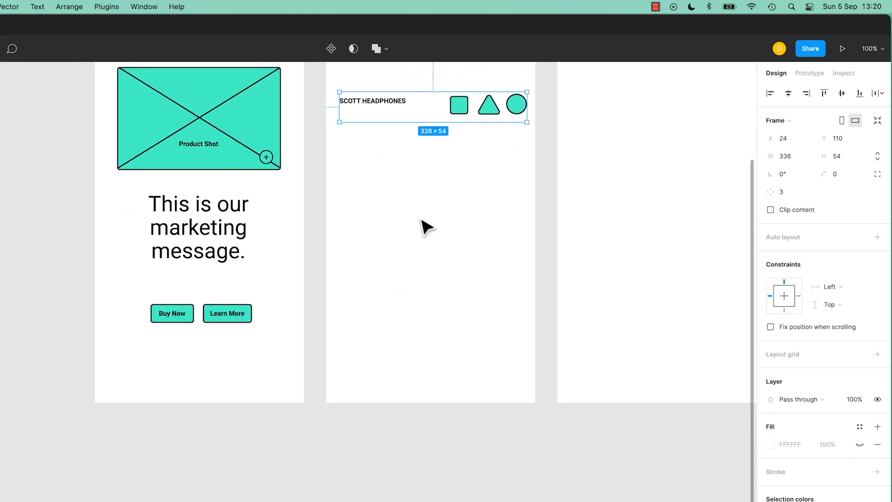
pyautogui.moveTo(199, 409); pyautogui.dragTo(235, 327)
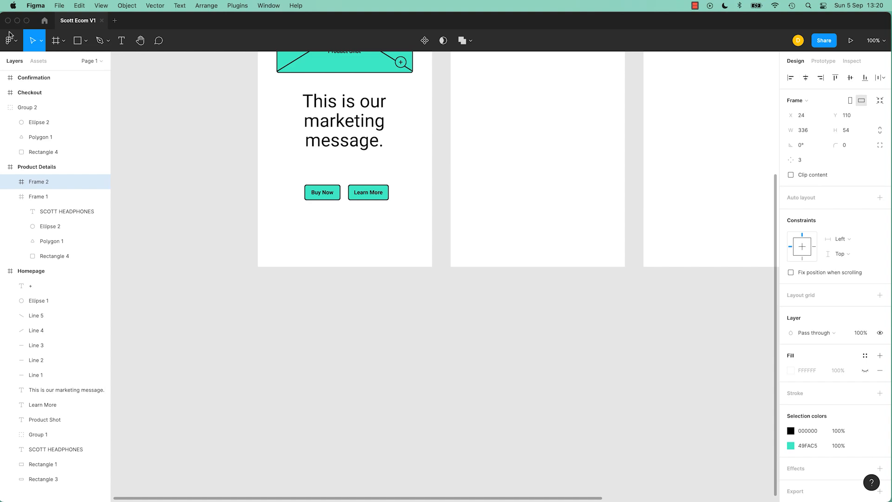
pyautogui.click(55, 42)
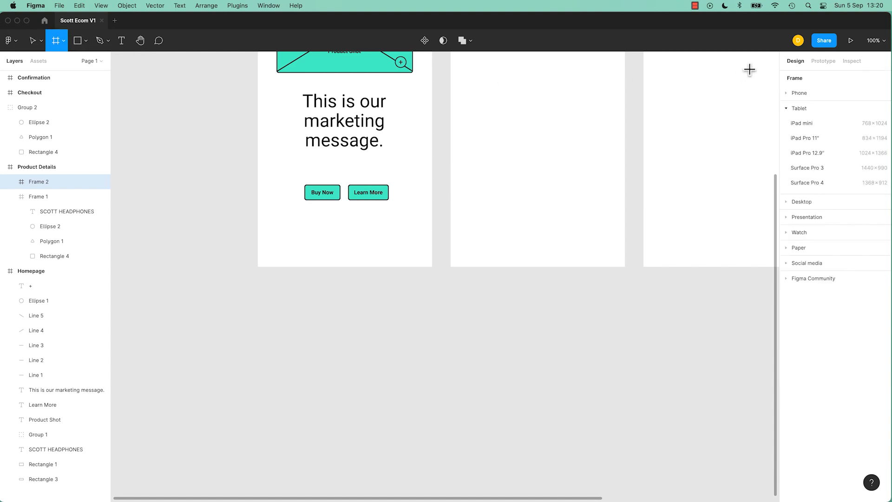
pyautogui.click(805, 124)
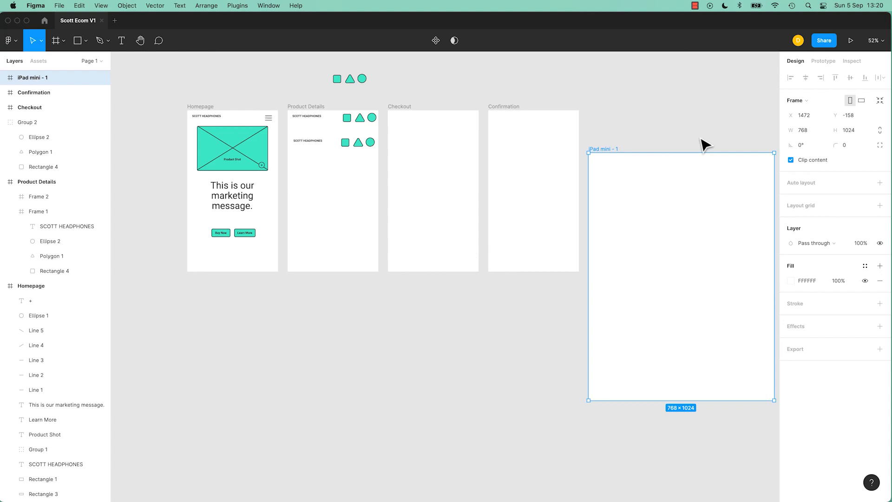
pyautogui.moveTo(615, 154); pyautogui.dragTo(214, 303)
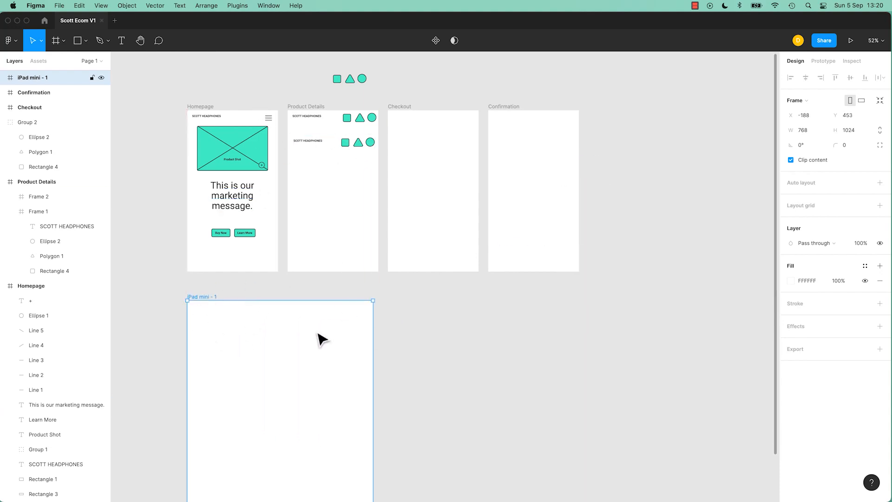
# Move the duplicated header frame to the top of the iPad mini frame and widen it to about 732 × 54.
pyautogui.click(370, 148)
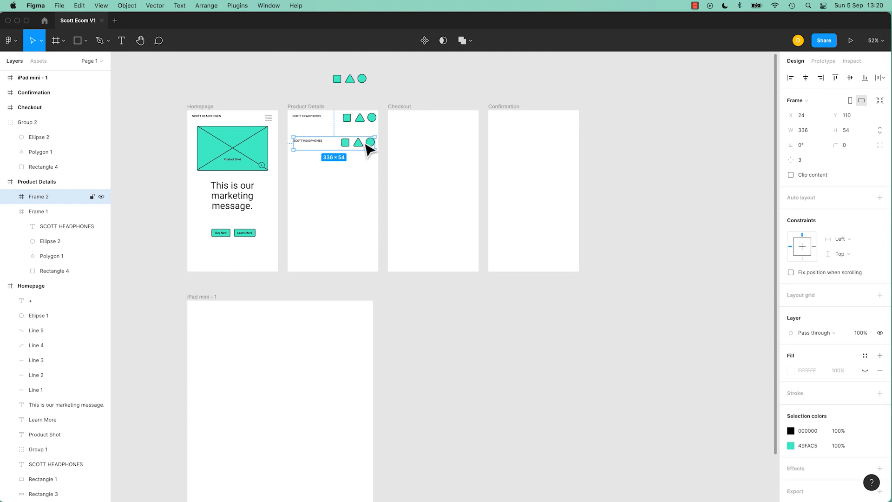
pyautogui.moveTo(369, 148); pyautogui.dragTo(369, 315)
pyautogui.click(428, 322)
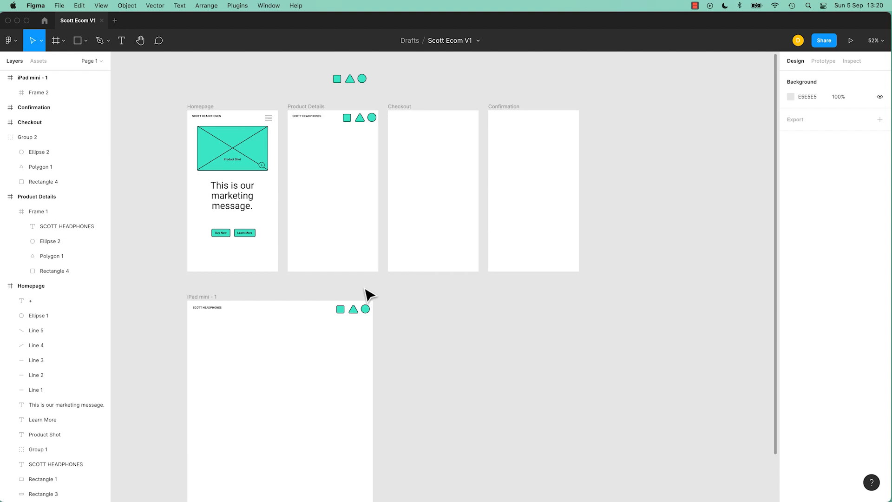
# Compare the header layout on the Product Details screen with the widened header on the iPad mini frame.
pyautogui.scroll(1, 389, 209)
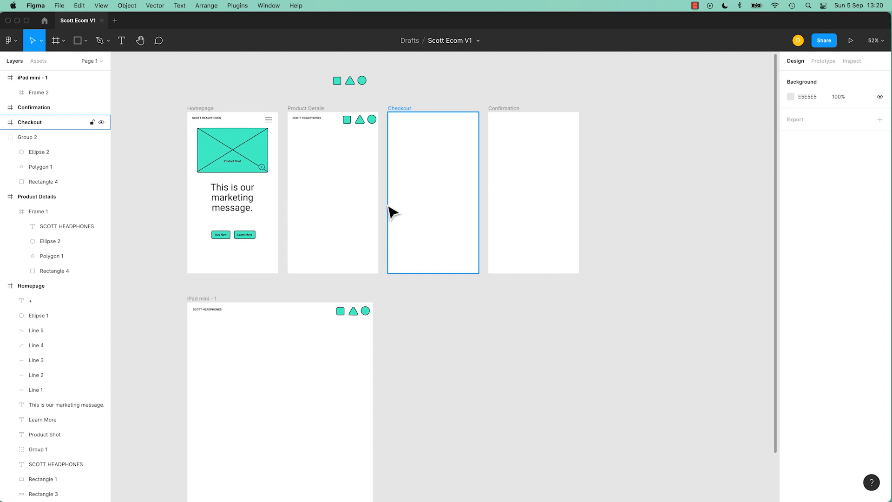
pyautogui.click(320, 119)
pyautogui.press('+')
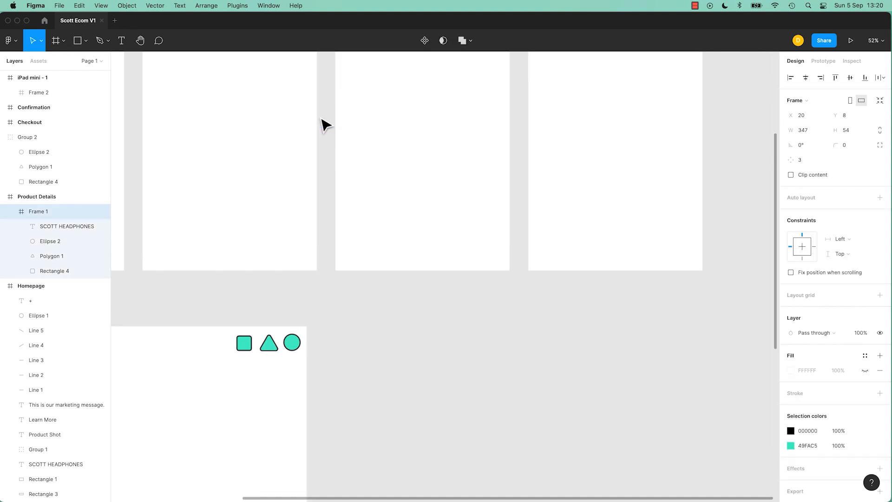
pyautogui.press('+')
pyautogui.press('space')
pyautogui.moveTo(303, 124); pyautogui.dragTo(452, 342)
pyautogui.moveTo(435, 158); pyautogui.dragTo(558, 396)
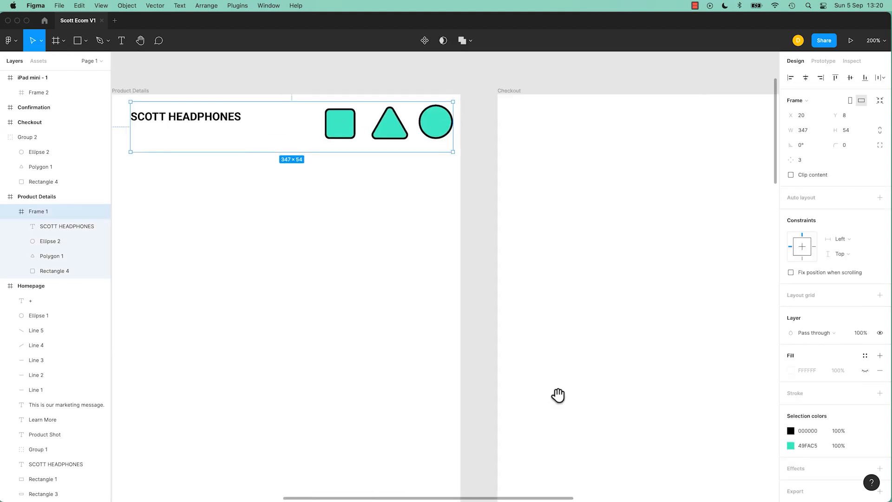
pyautogui.moveTo(457, 224); pyautogui.dragTo(635, 321)
pyautogui.click(309, 186)
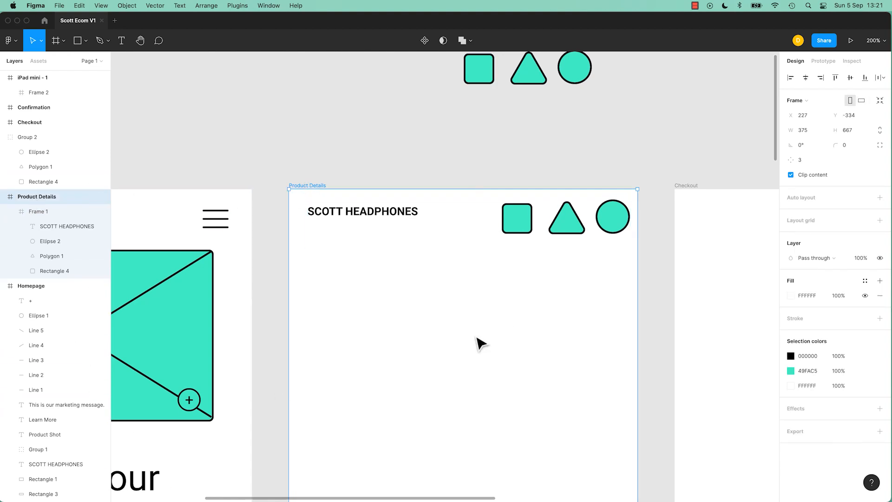
pyautogui.hotkey('shift', '0')
pyautogui.scroll(-10, 485, 351)
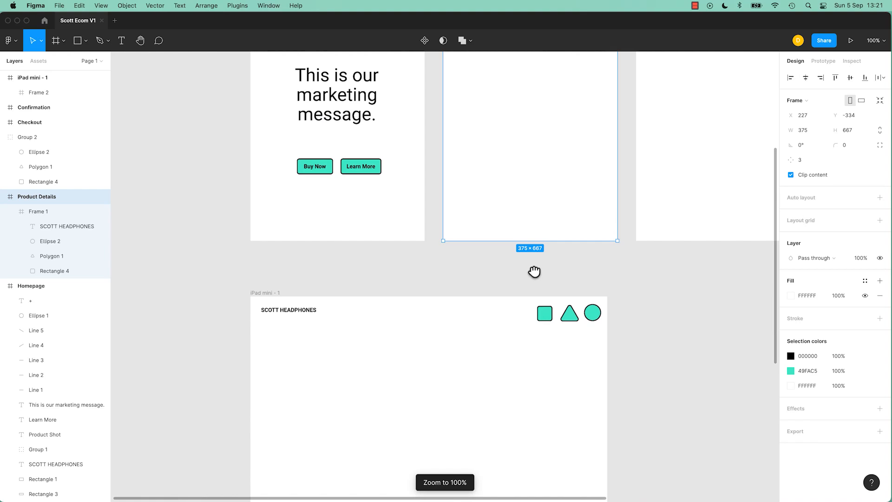
pyautogui.click(289, 226)
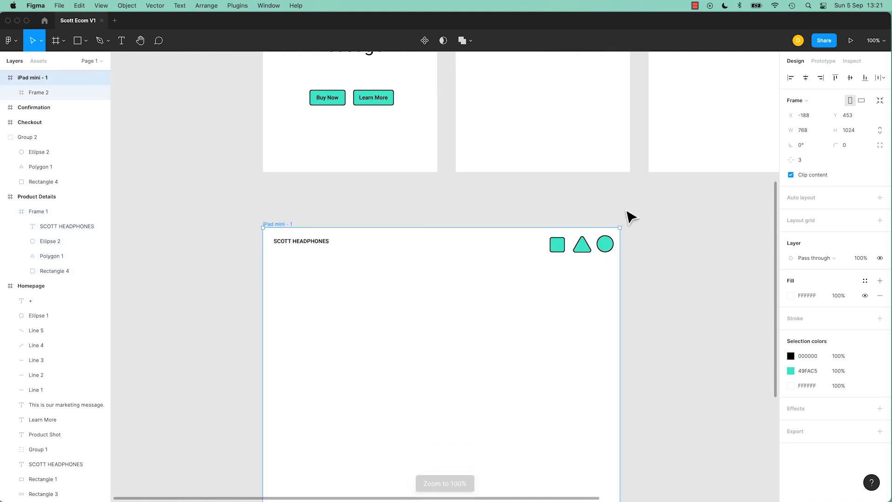
pyautogui.click(323, 247)
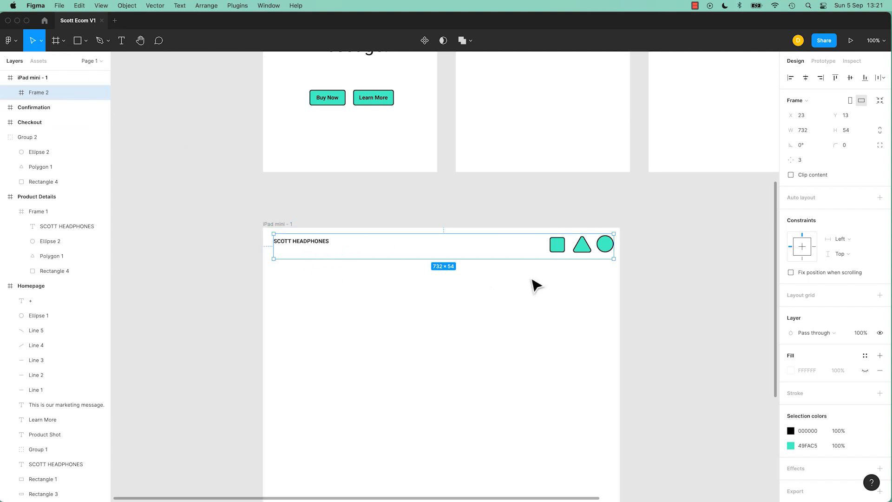
pyautogui.click(553, 302)
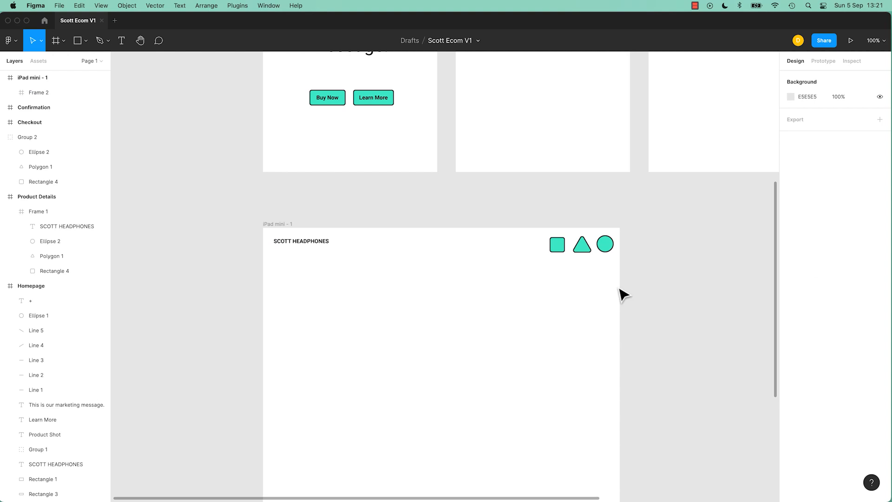
# Import Icon-twitter.svg from the Icons folder and place it on the Product Details screen.
pyautogui.moveTo(506, 139); pyautogui.dragTo(507, 397)
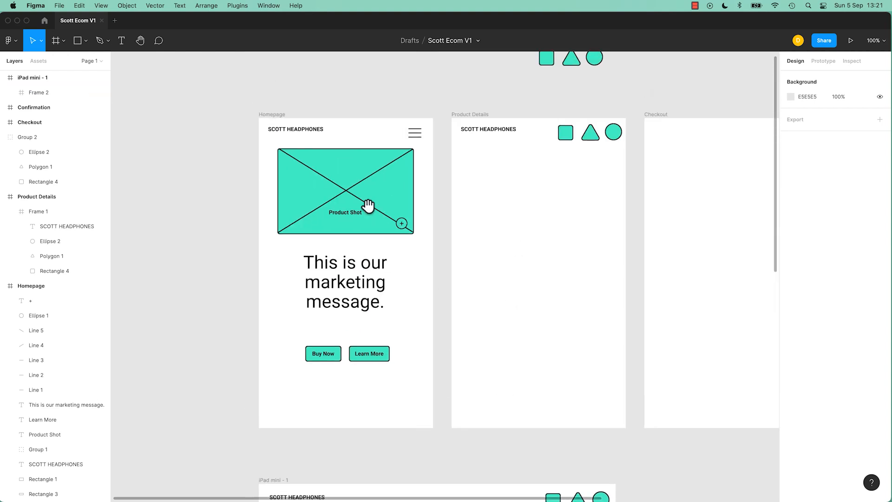
pyautogui.moveTo(537, 235); pyautogui.dragTo(470, 250)
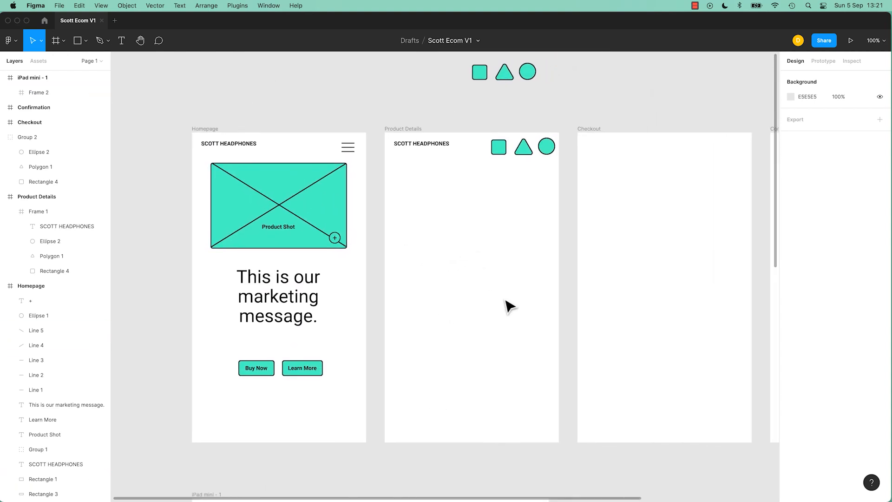
pyautogui.click(86, 41)
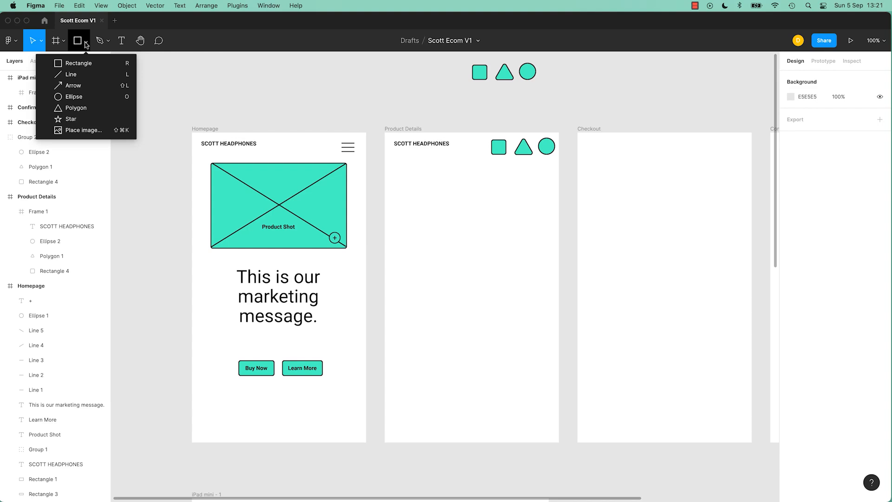
pyautogui.click(86, 131)
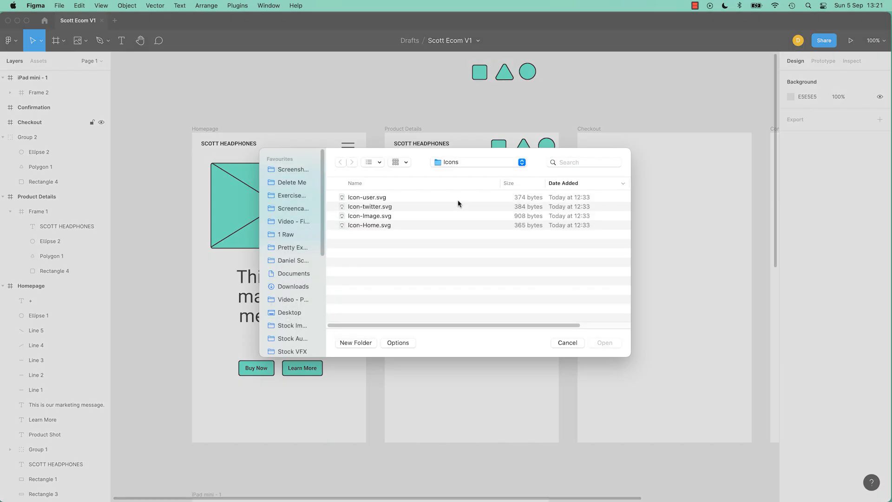
pyautogui.click(371, 203)
pyautogui.click(373, 211)
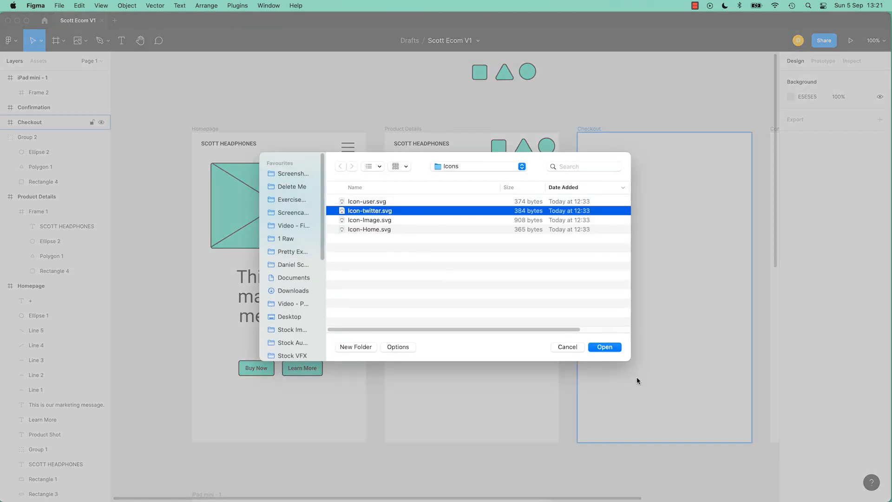
pyautogui.click(612, 348)
pyautogui.click(438, 264)
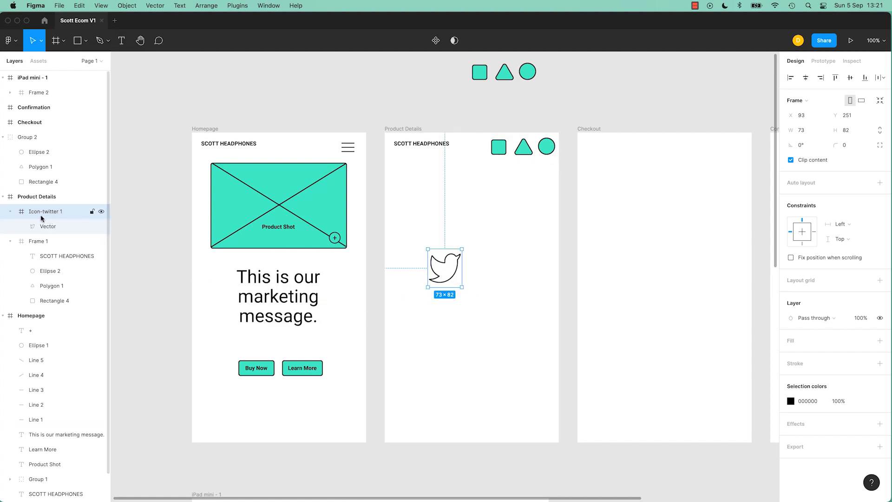
# Examine the Twitter icon's frame and the vector nested inside it, and collapse the icon frame in the layer list.
pyautogui.click(51, 228)
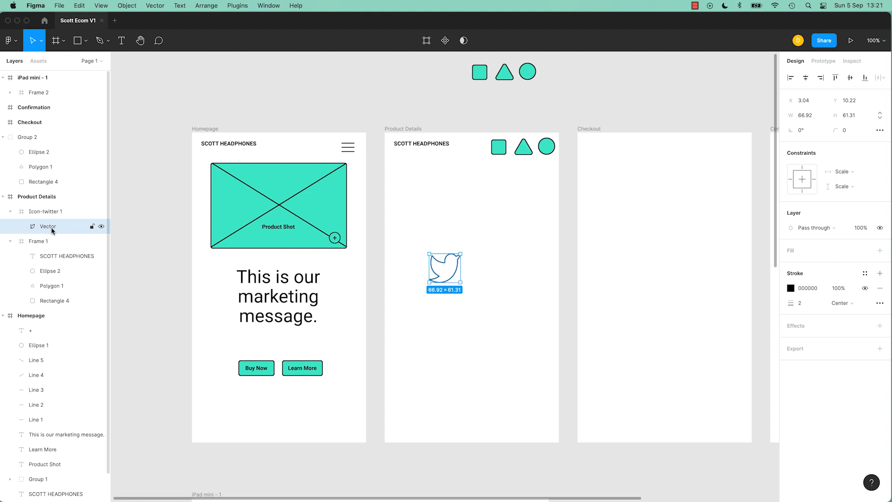
pyautogui.click(46, 215)
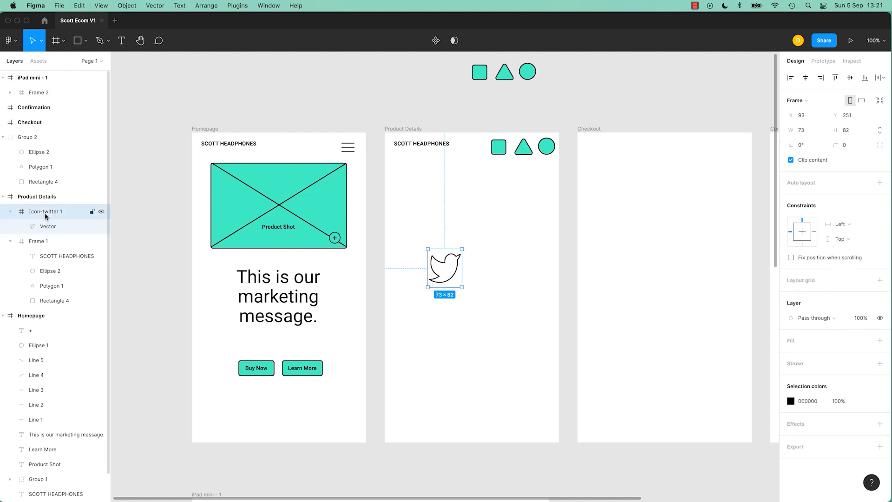
pyautogui.click(11, 214)
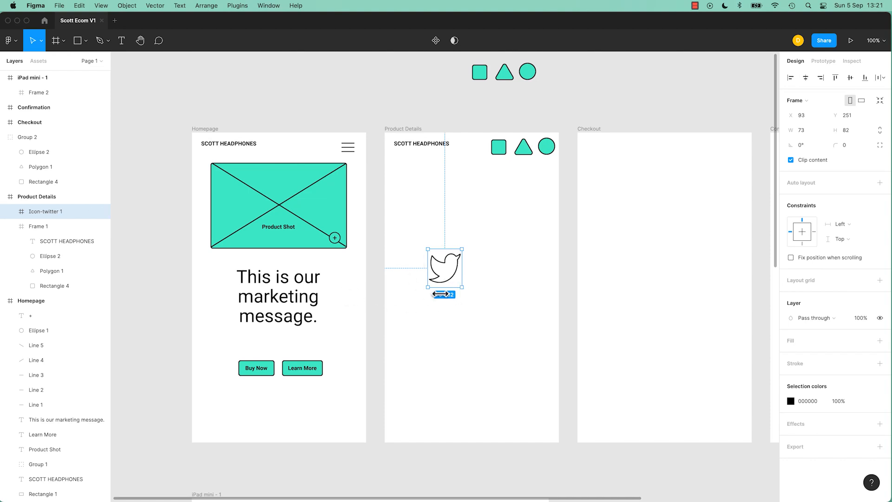
# Narrow the header frame on the Product Details screen to about 343 × 54.
pyautogui.click(495, 157)
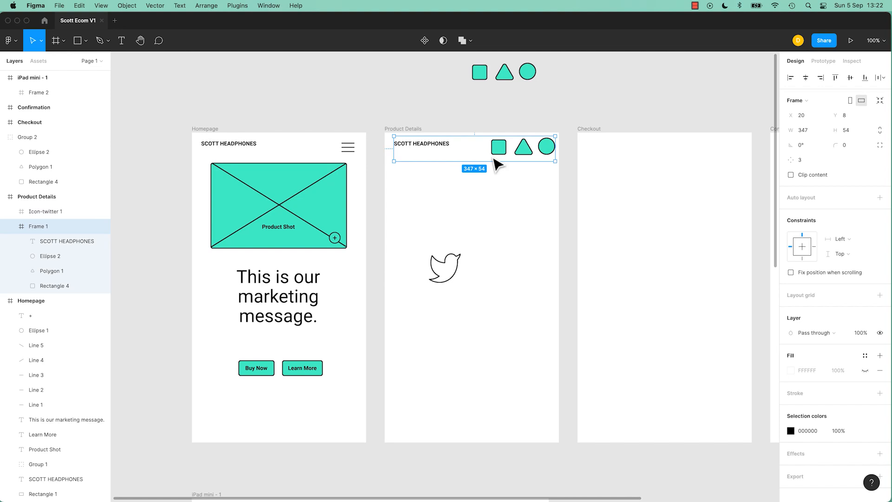
pyautogui.moveTo(556, 149); pyautogui.dragTo(551, 151)
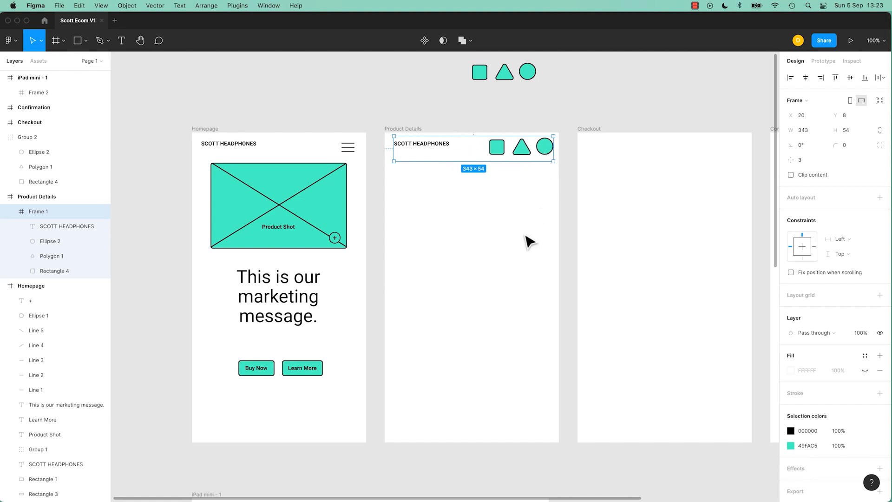
# Compare the properties of the icon group above the screens, the header frame and the Product Details frame containing it.
pyautogui.click(514, 79)
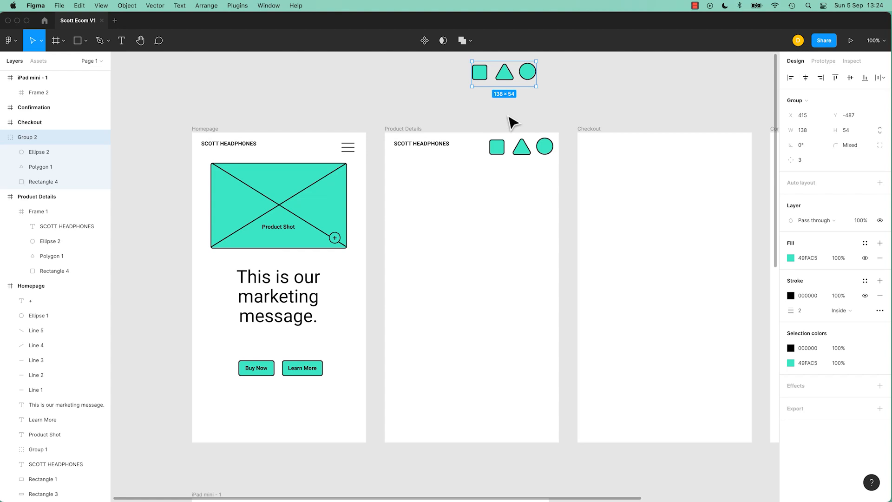
pyautogui.click(497, 160)
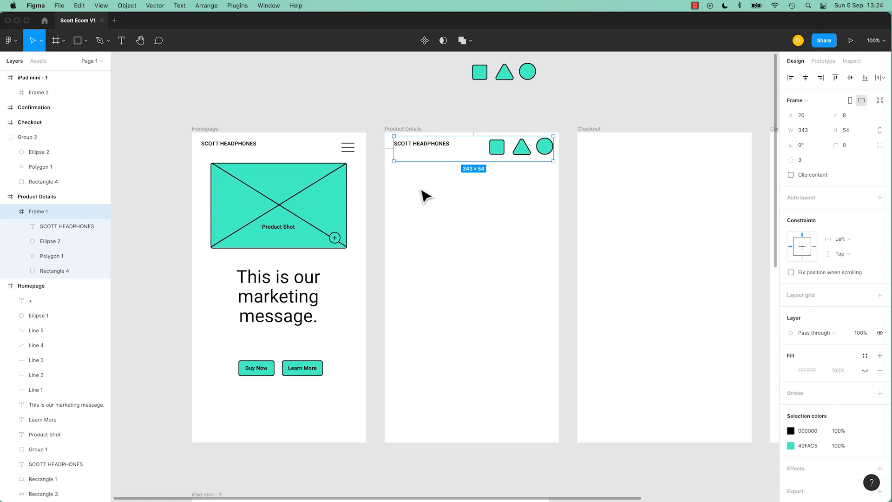
pyautogui.click(44, 197)
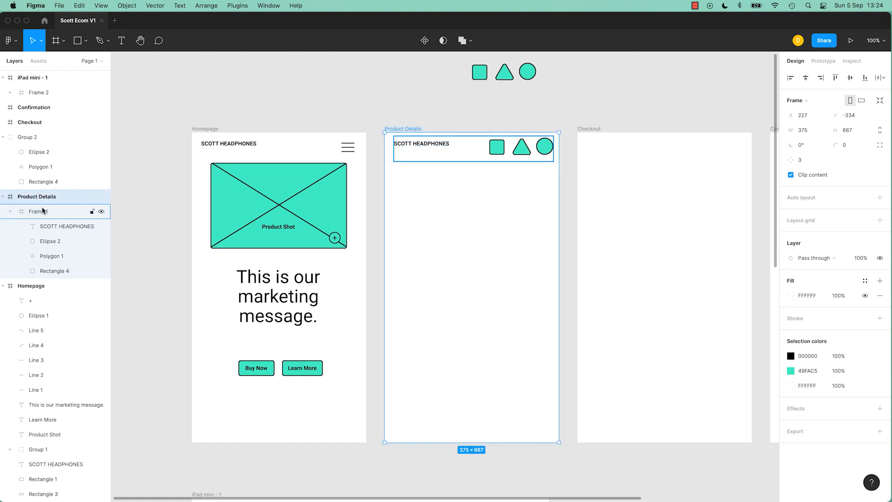
pyautogui.click(44, 211)
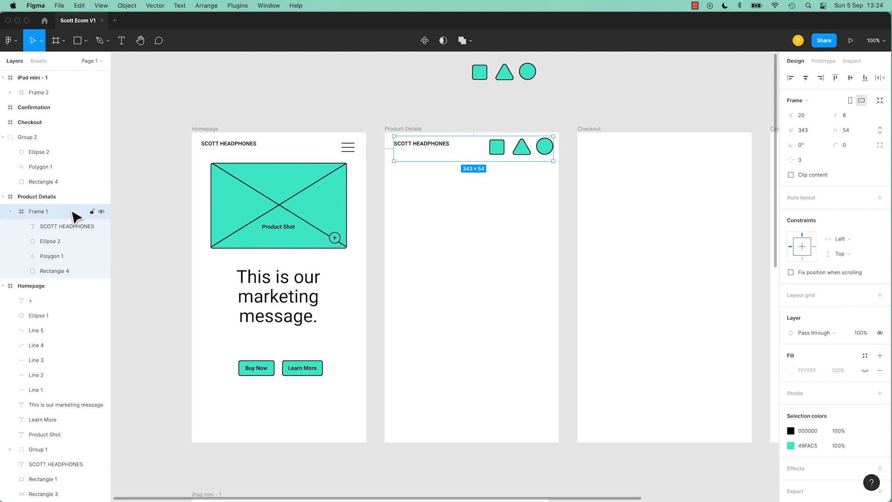
# Try flipping the header frame vertically outside the Product Details screen, undo the flip, and move the frame back inside.
pyautogui.moveTo(412, 147); pyautogui.dragTo(459, 205)
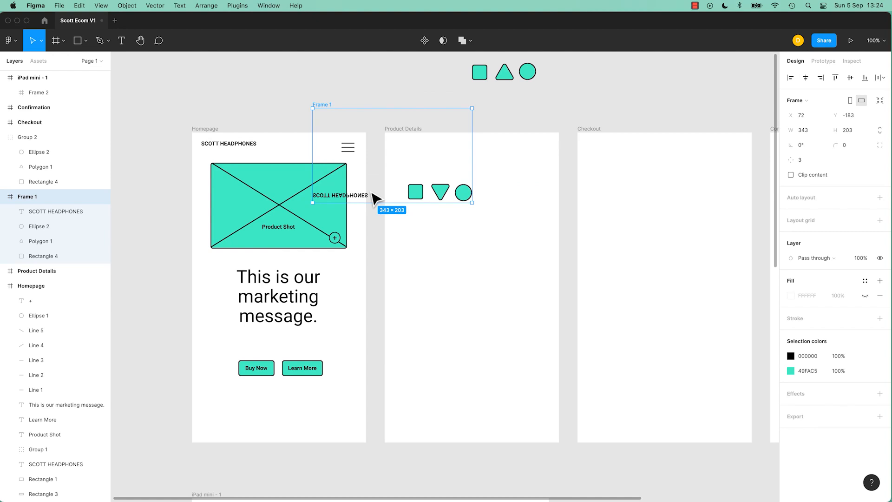
pyautogui.press('super+z')
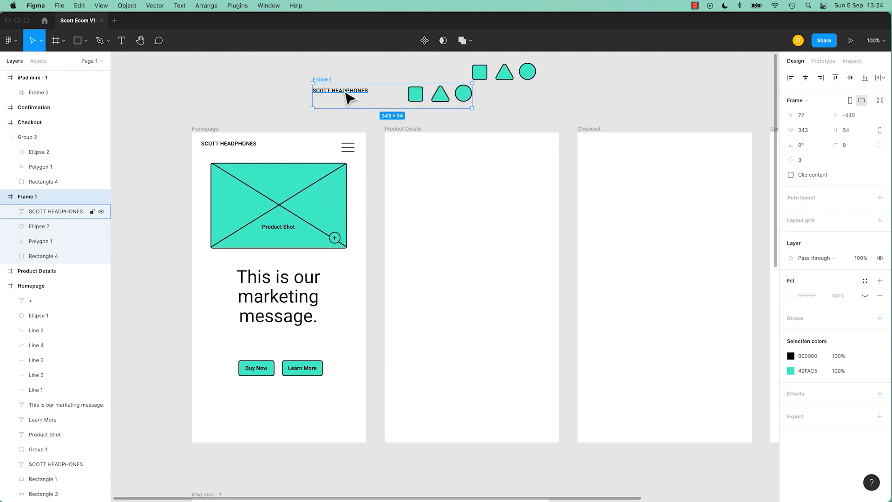
pyautogui.moveTo(347, 96); pyautogui.dragTo(427, 182)
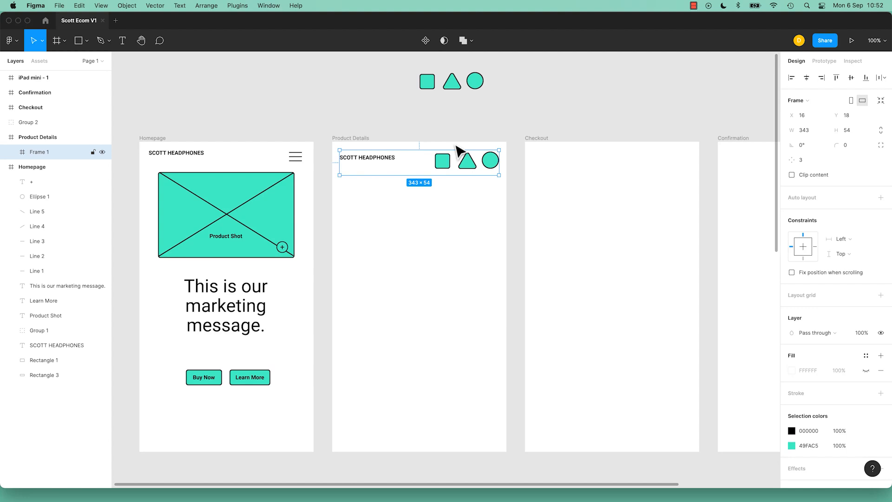
# Delete the header frame from the Product Details screen and the group of three placeholder shapes above the screens.
pyautogui.press('Delete')
pyautogui.click(461, 88)
pyautogui.press('Delete')
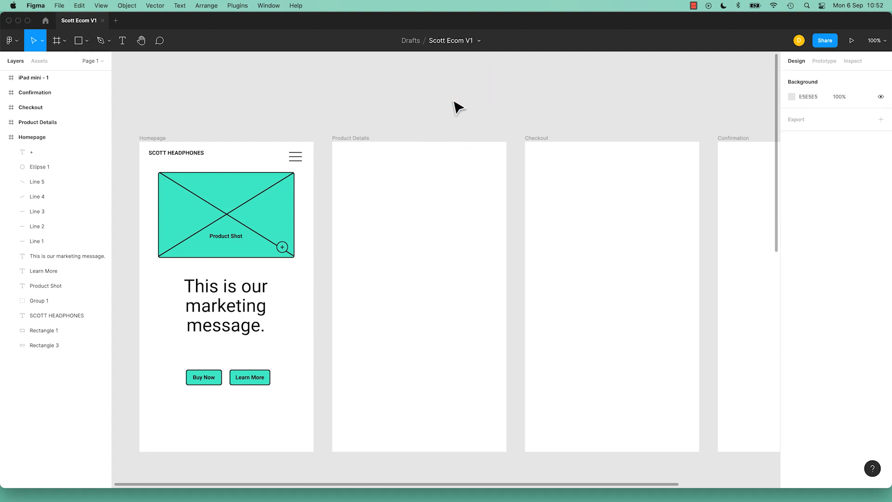